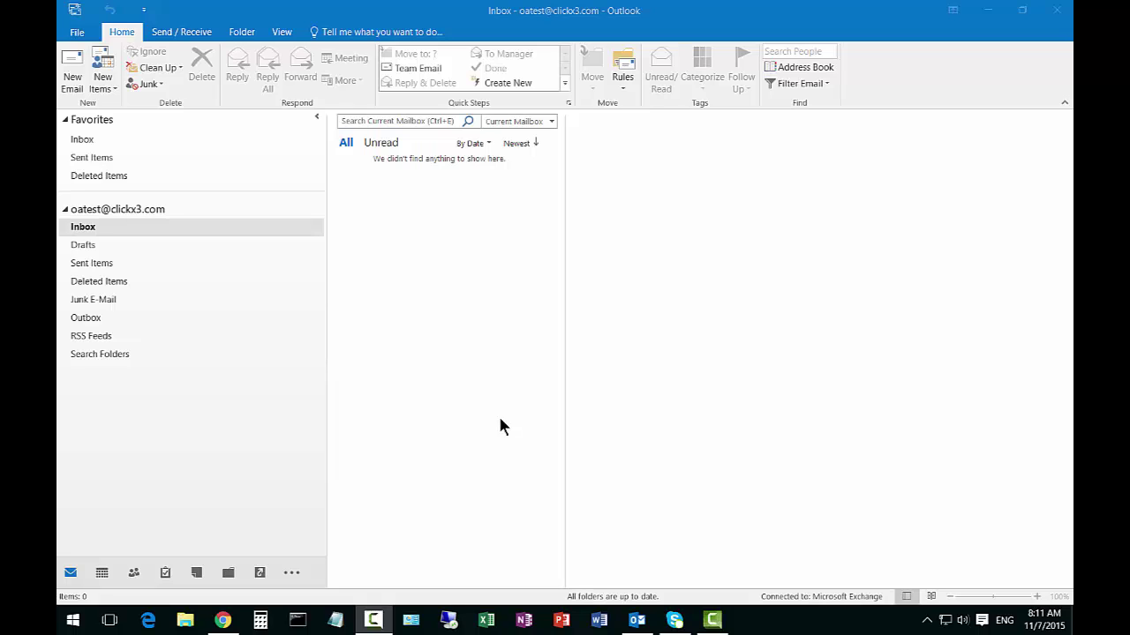
Switch Outlook from the empty Inbox to Contacts using the People icon on the navigation bar
click(277, 457)
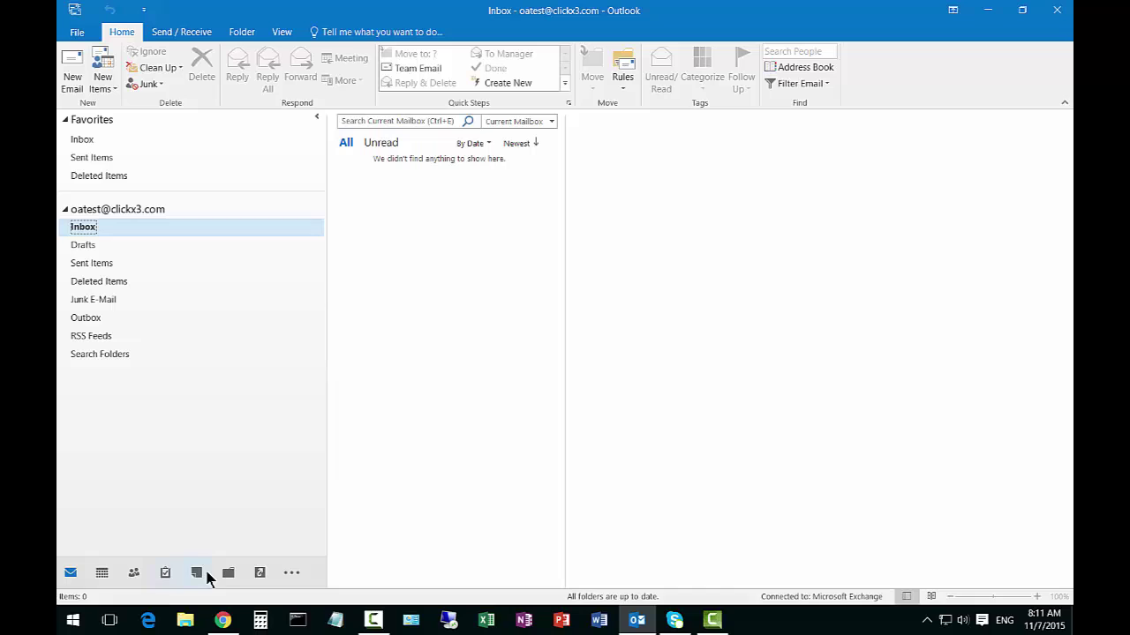
mouse_move(138, 583)
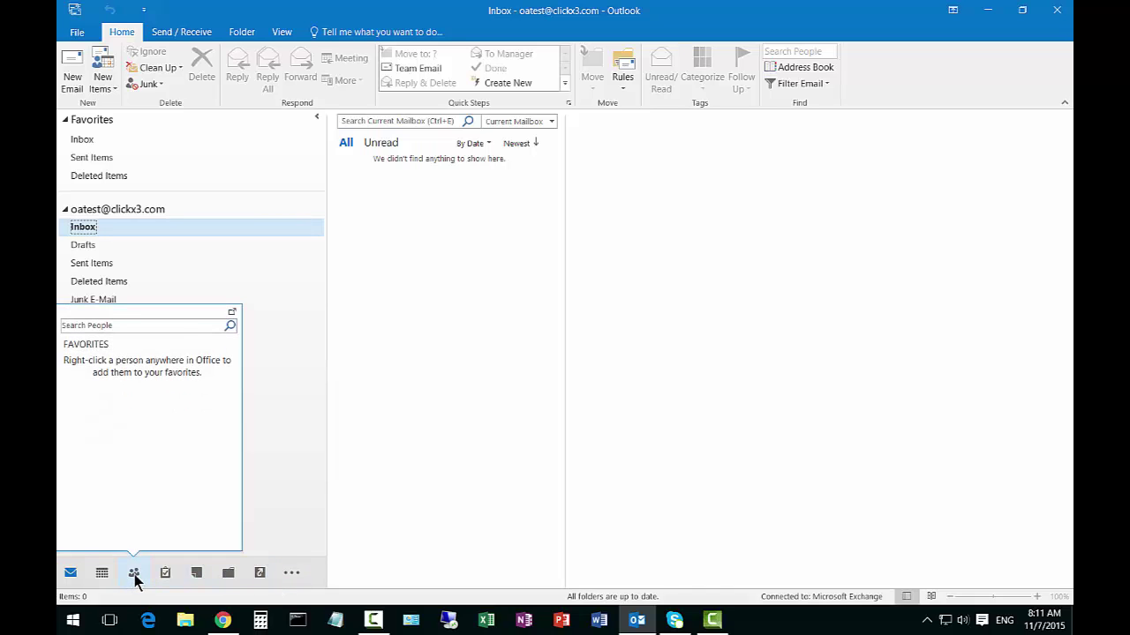
click(134, 576)
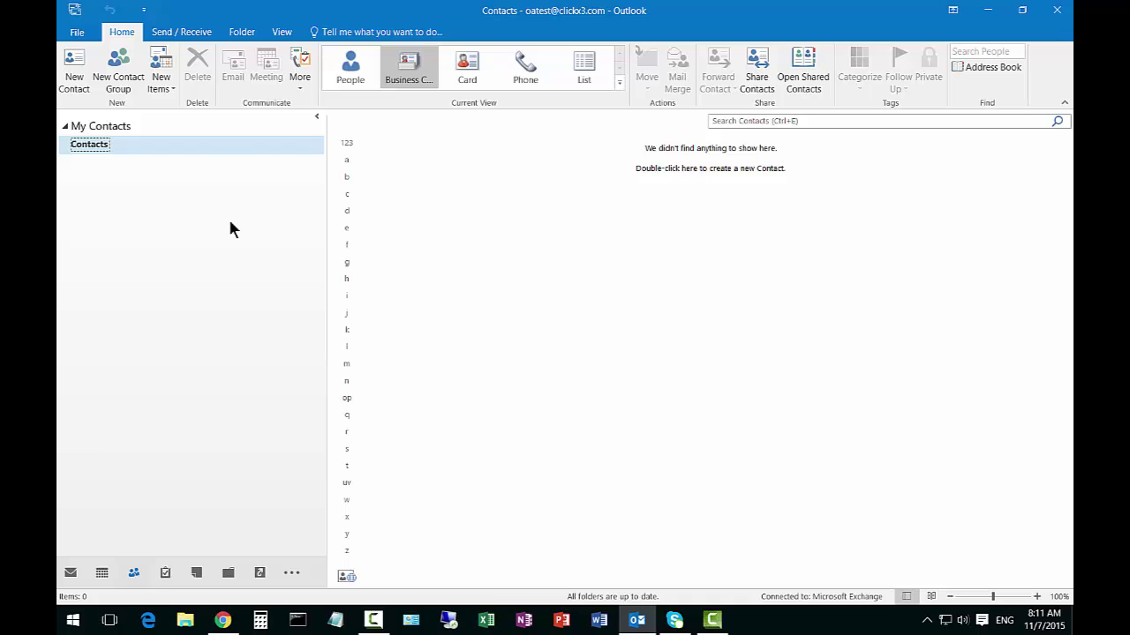
Start a new blank contact from the Contacts area's right-click menu
right_click(479, 203)
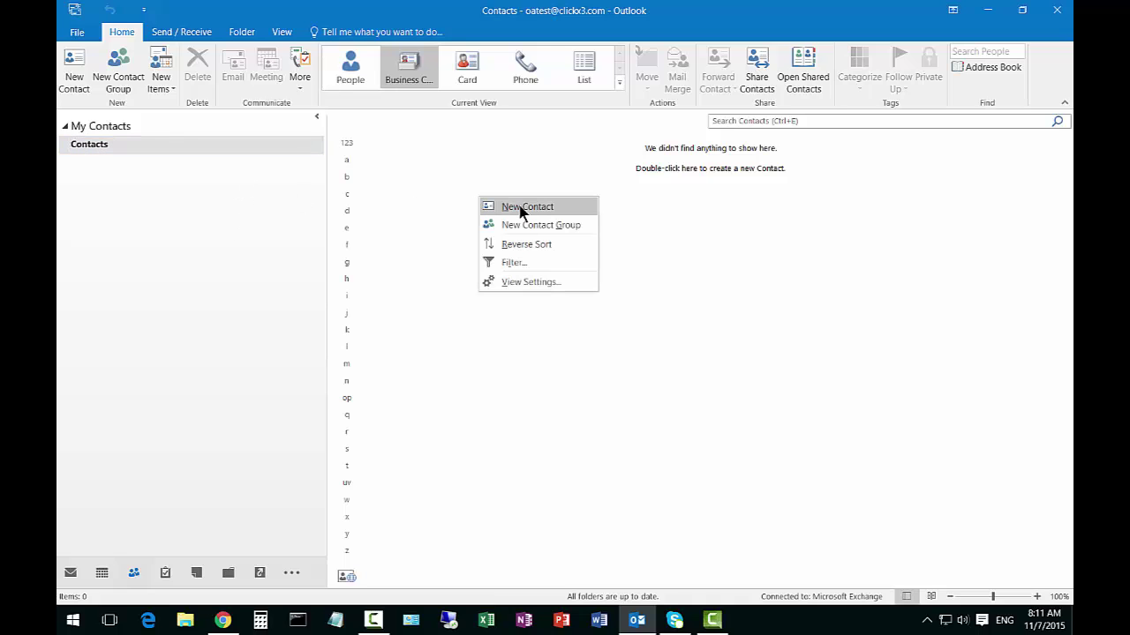
click(521, 208)
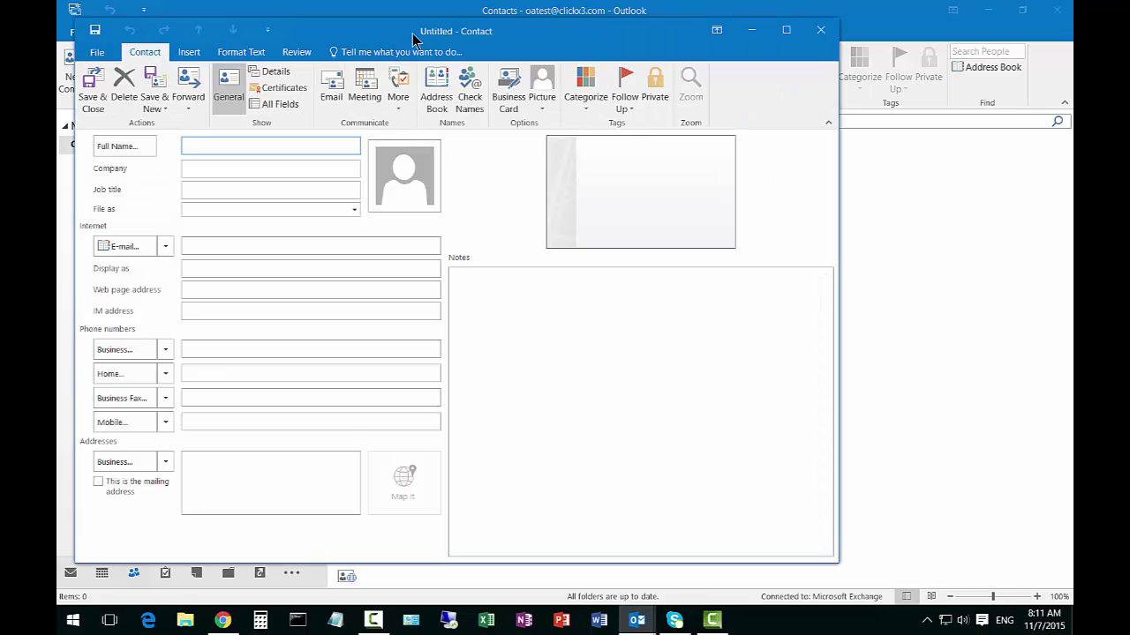
drag(406, 38, 522, 46)
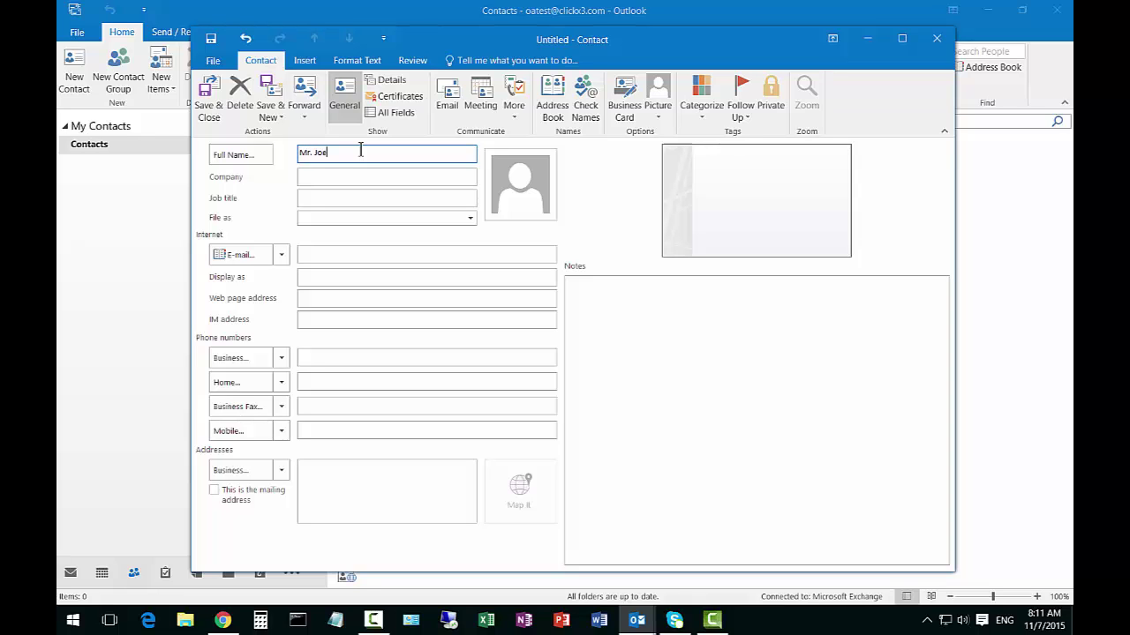
Enter the contact's full name and set File as to first name first
text(Mr. Joe Smith)
key(Tab)
key(Tab)
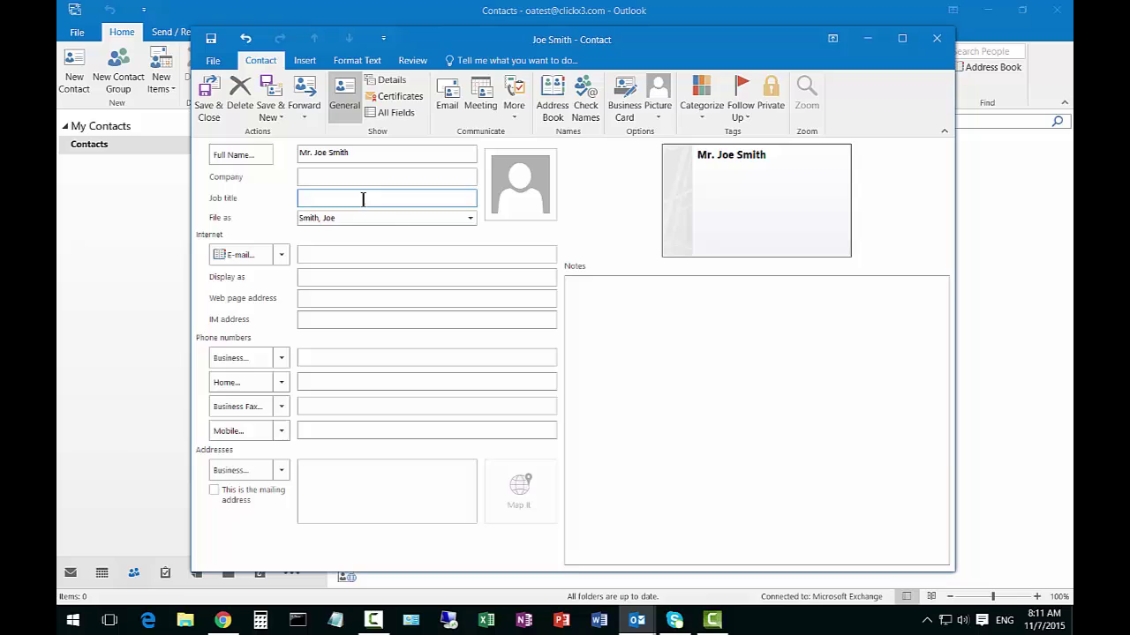
click(469, 218)
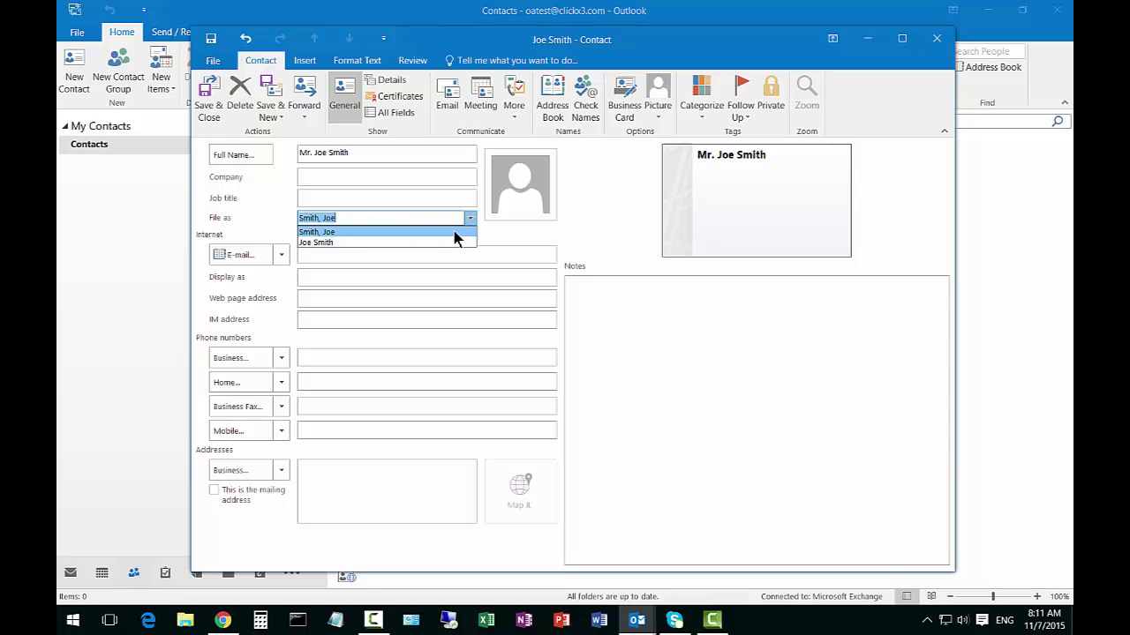
click(441, 242)
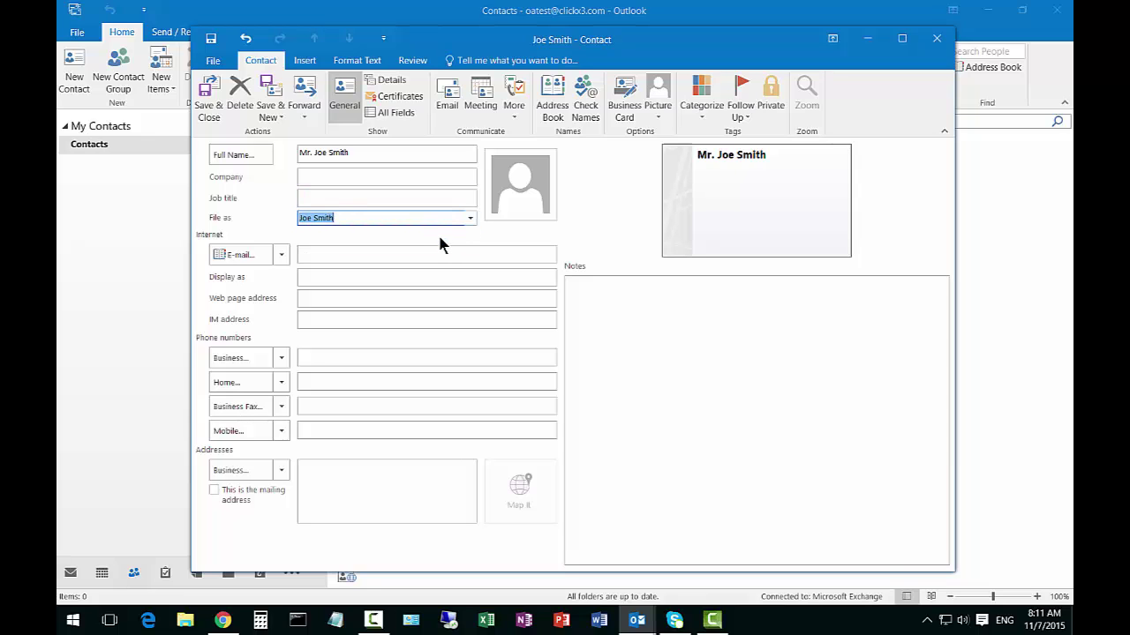
click(346, 197)
Enter job title President, company Widget LLC and the contact's work e-mail address
text(President)
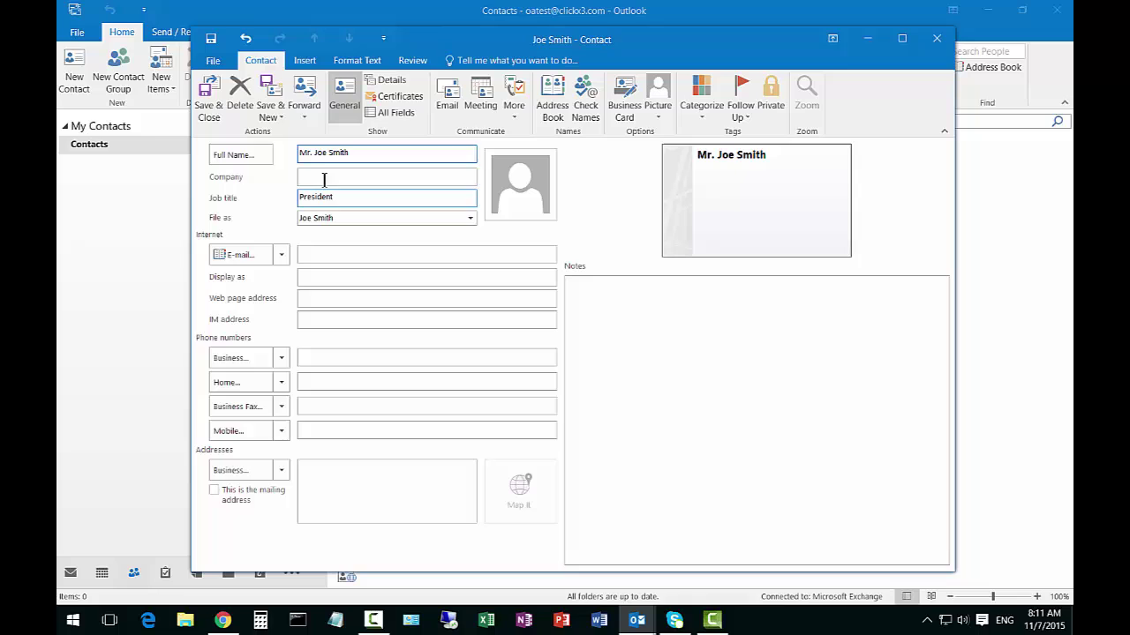
click(330, 180)
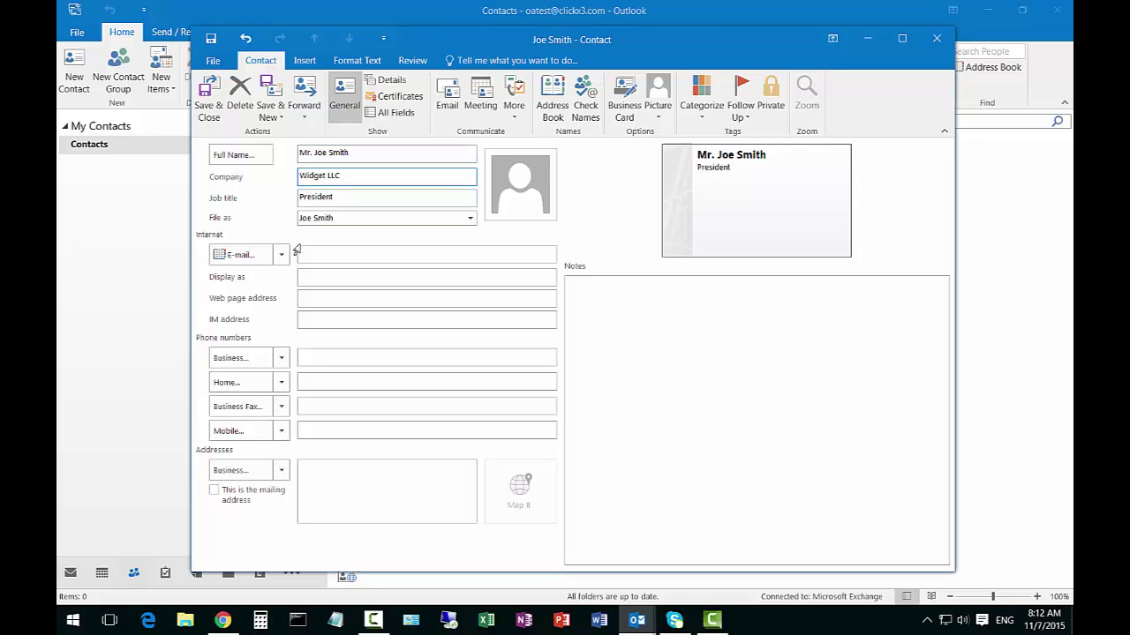
click(343, 253)
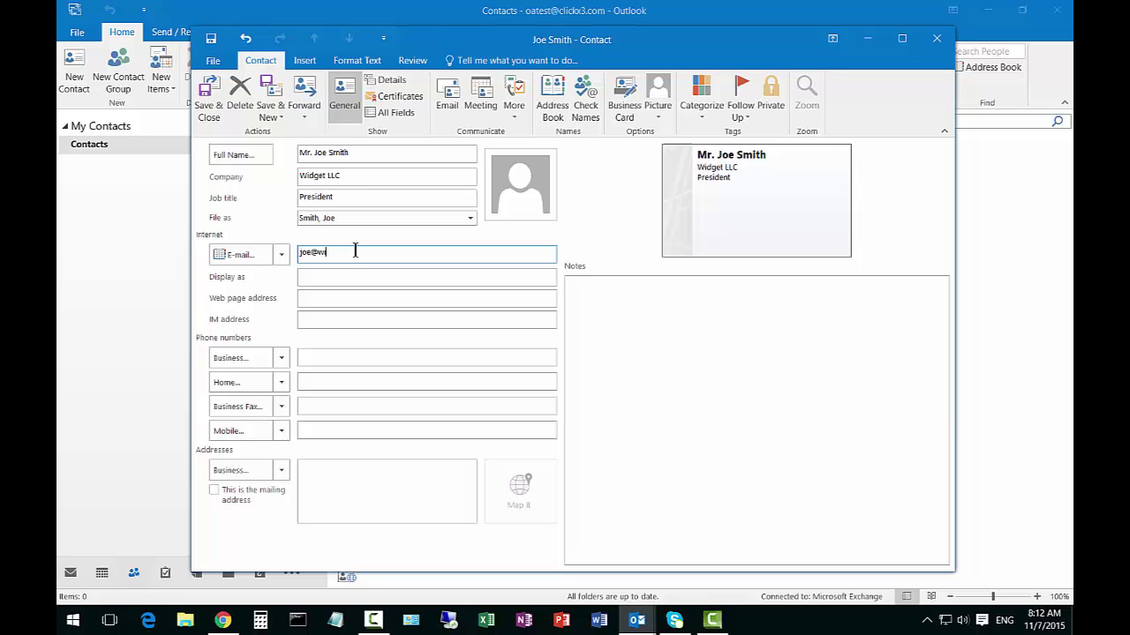
click(364, 280)
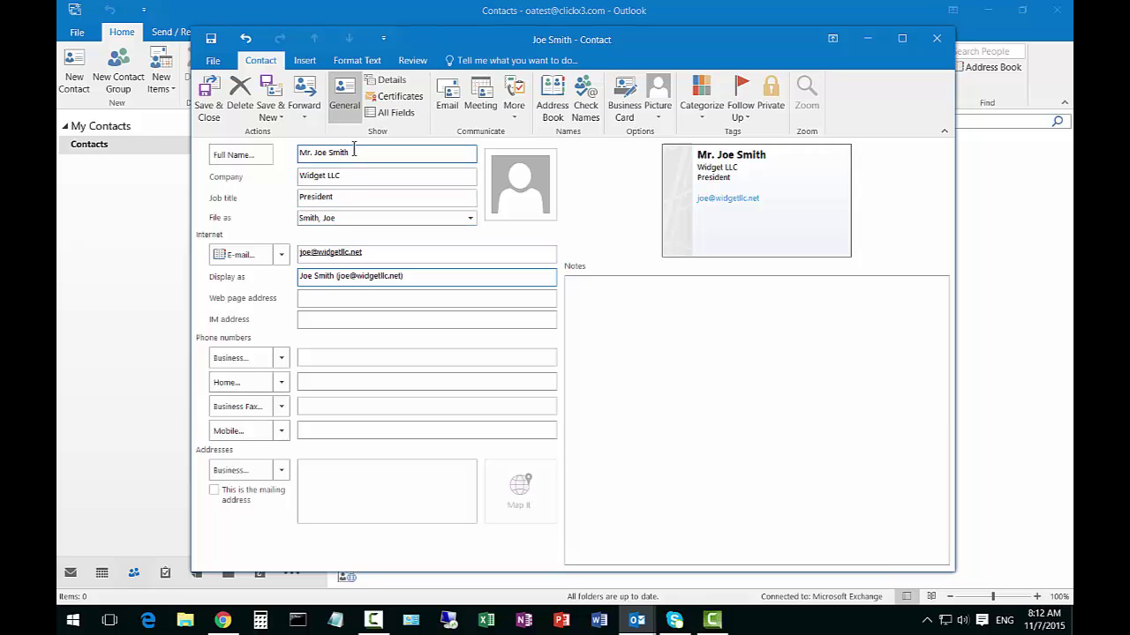
Enter the contact's business phone number
click(390, 300)
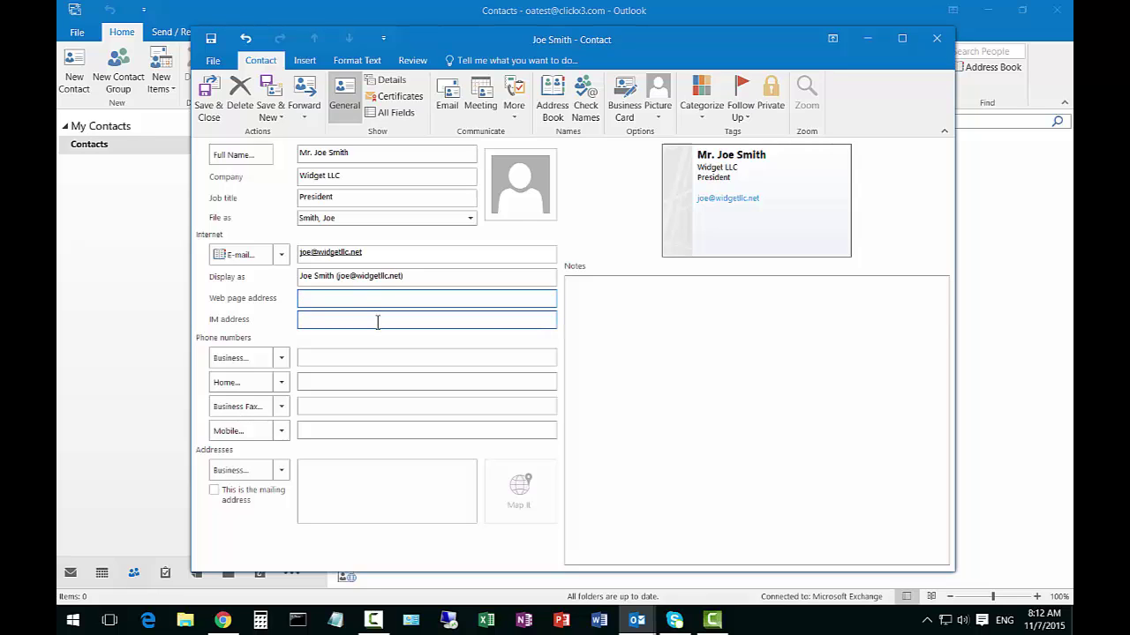
click(377, 321)
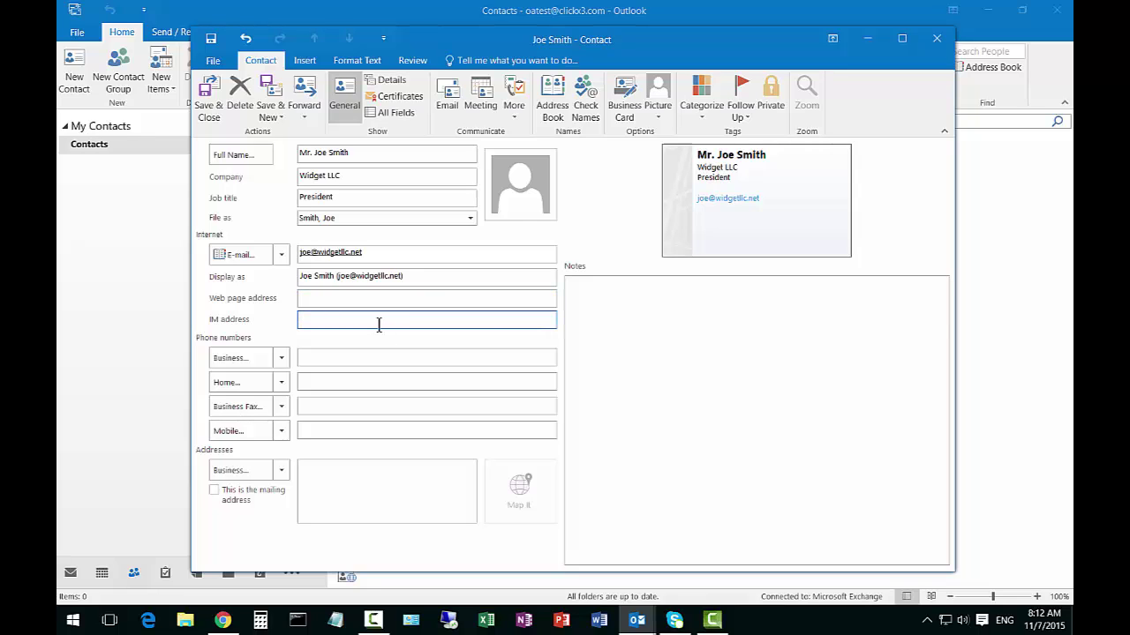
click(364, 358)
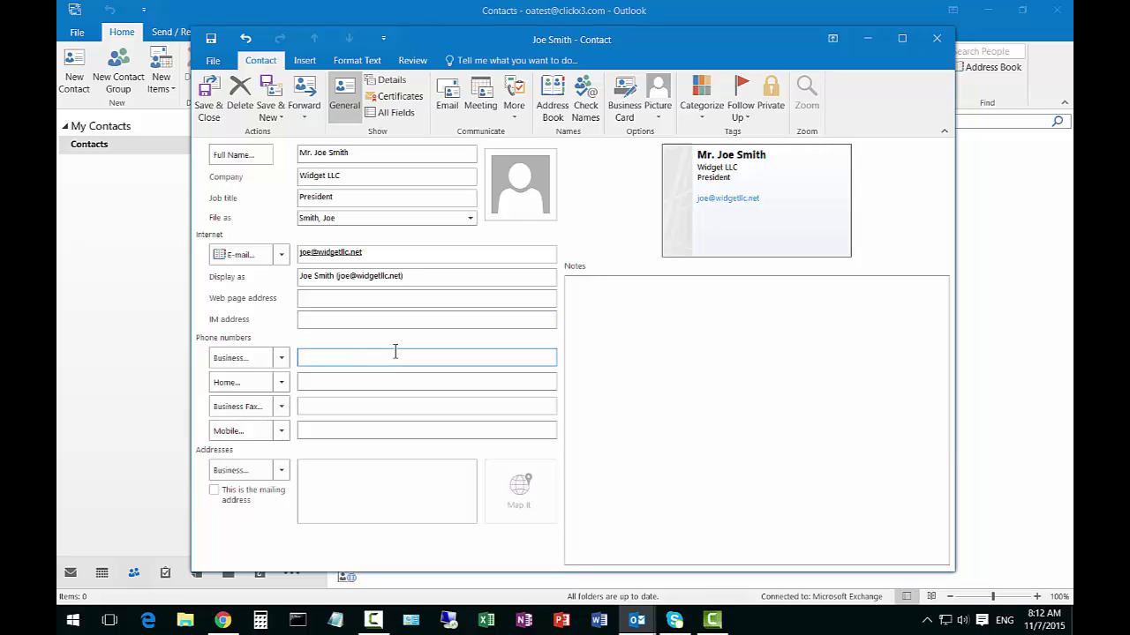
click(378, 381)
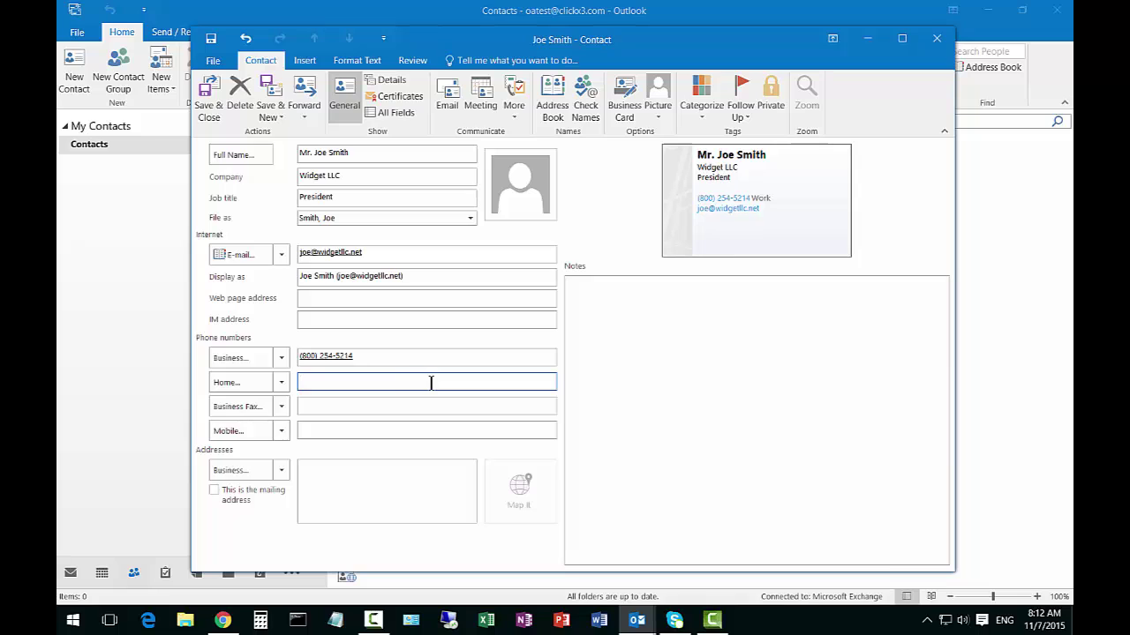
Relabel the second phone entry from Home to Mobile
click(281, 370)
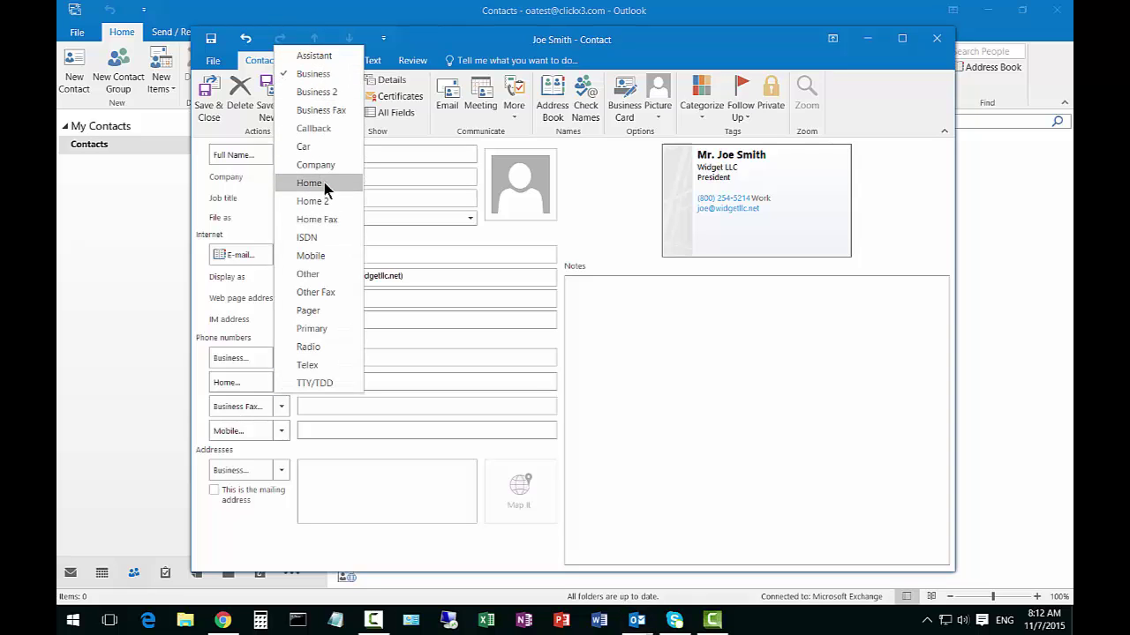
click(317, 257)
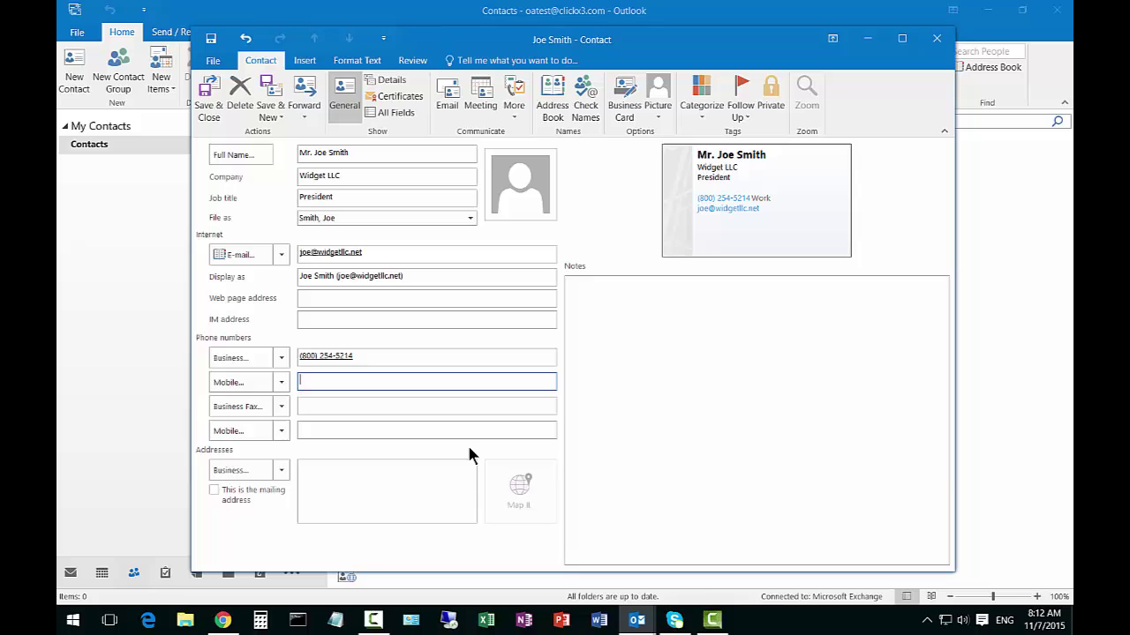
click(333, 484)
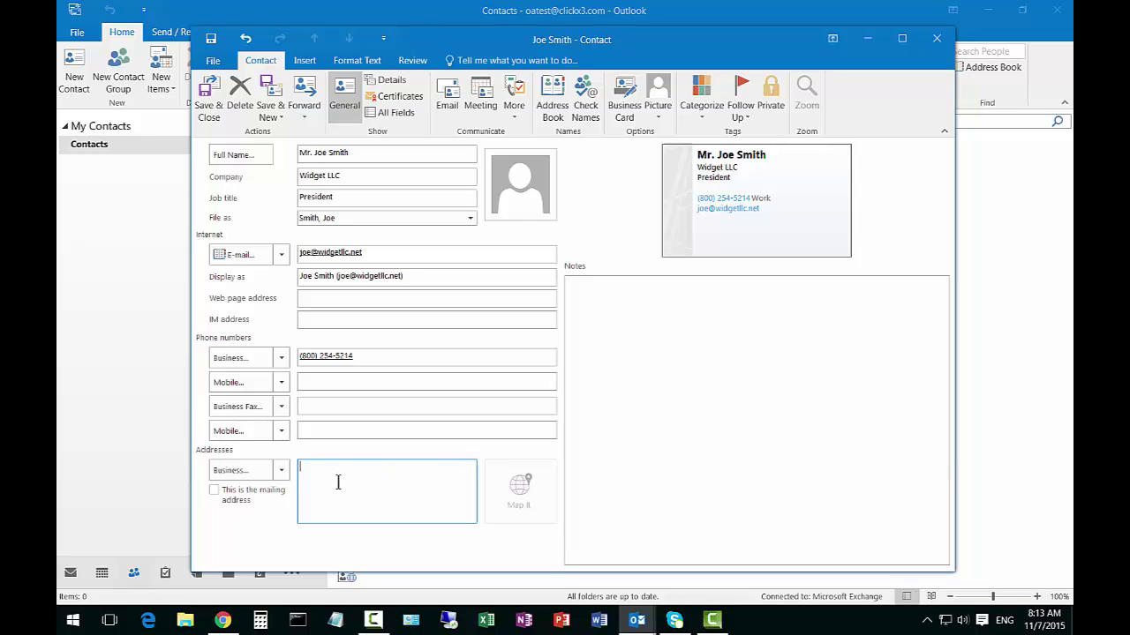
Type the contact's business street, city, state and ZIP code into Addresses
text(123 Main St)
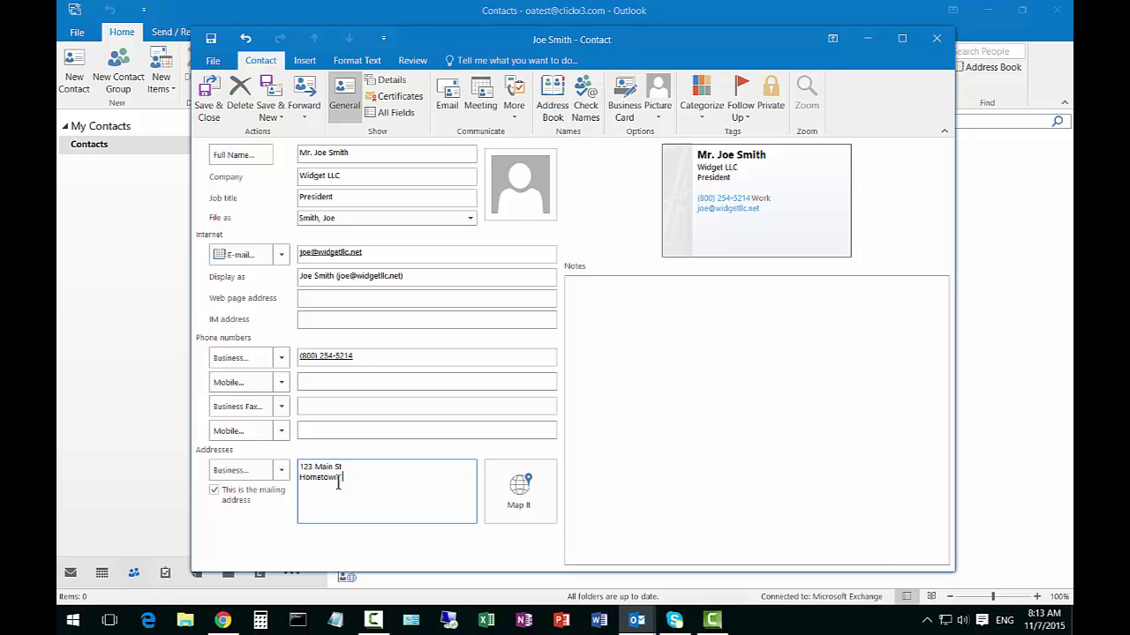
text(.)
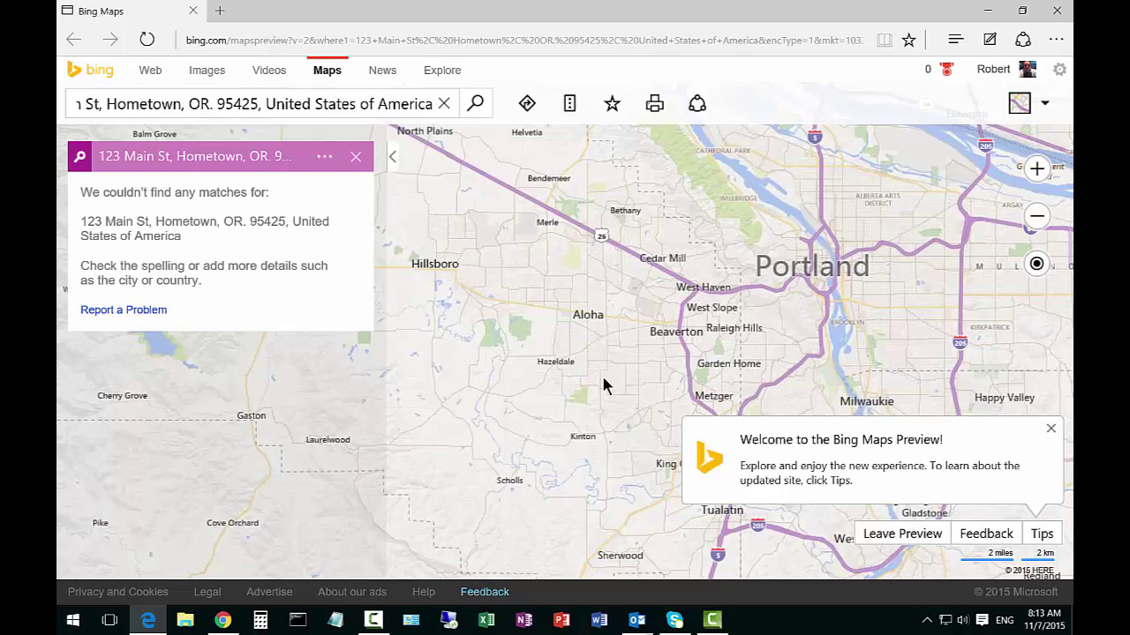
click(985, 15)
Type the note 'This is a good guyt o call for widgets' into Notes
click(381, 382)
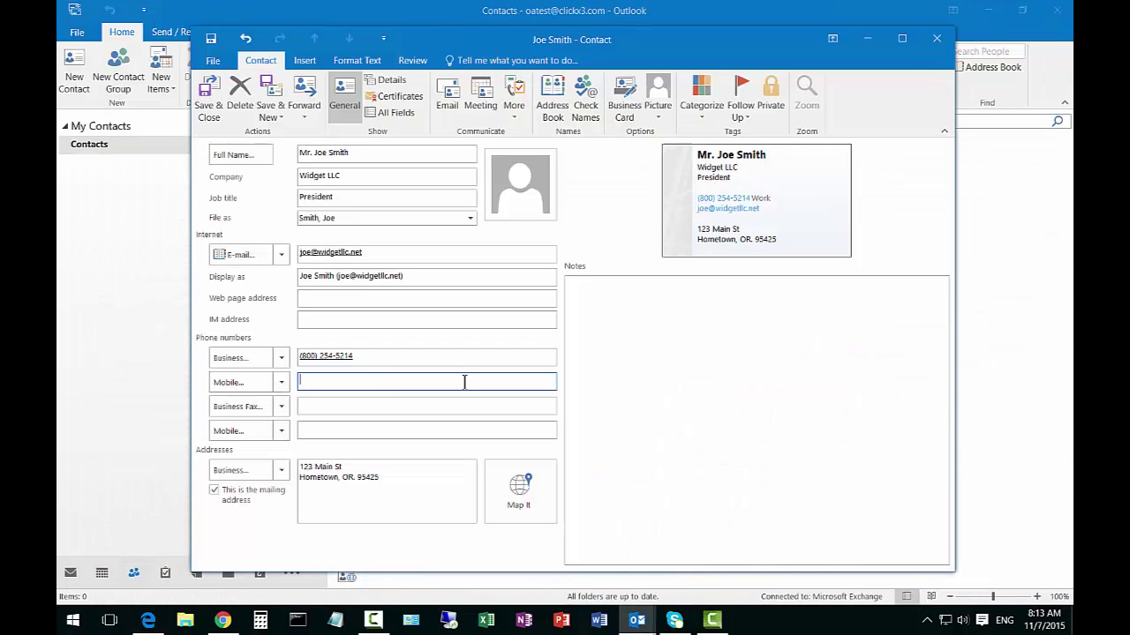
click(686, 365)
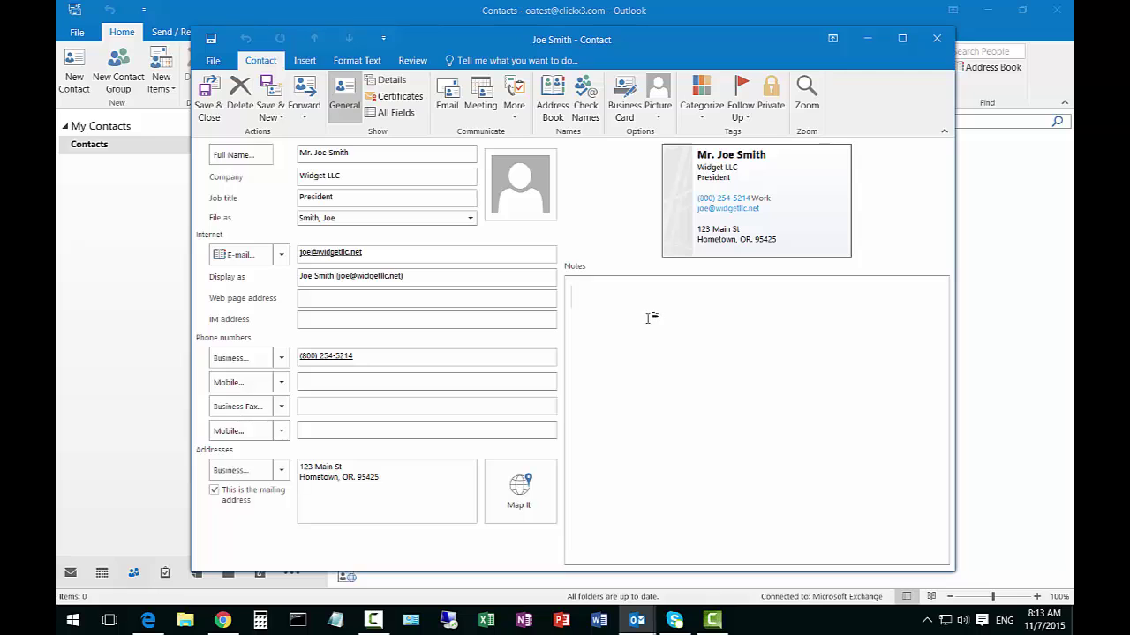
text(This is a good guyt o c)
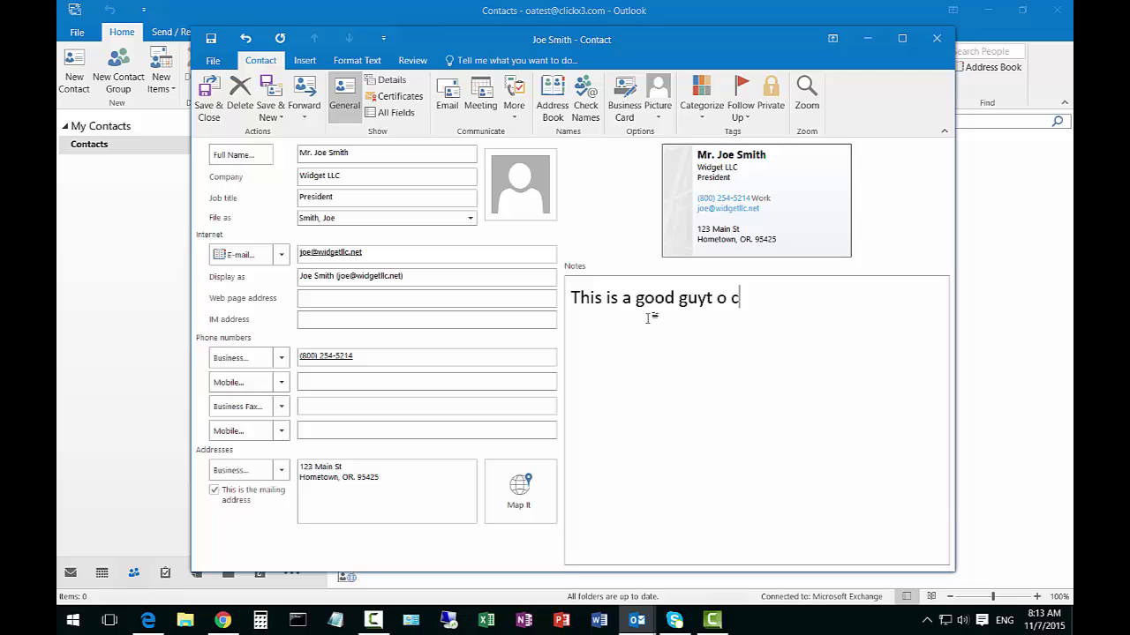
text(all for widgets)
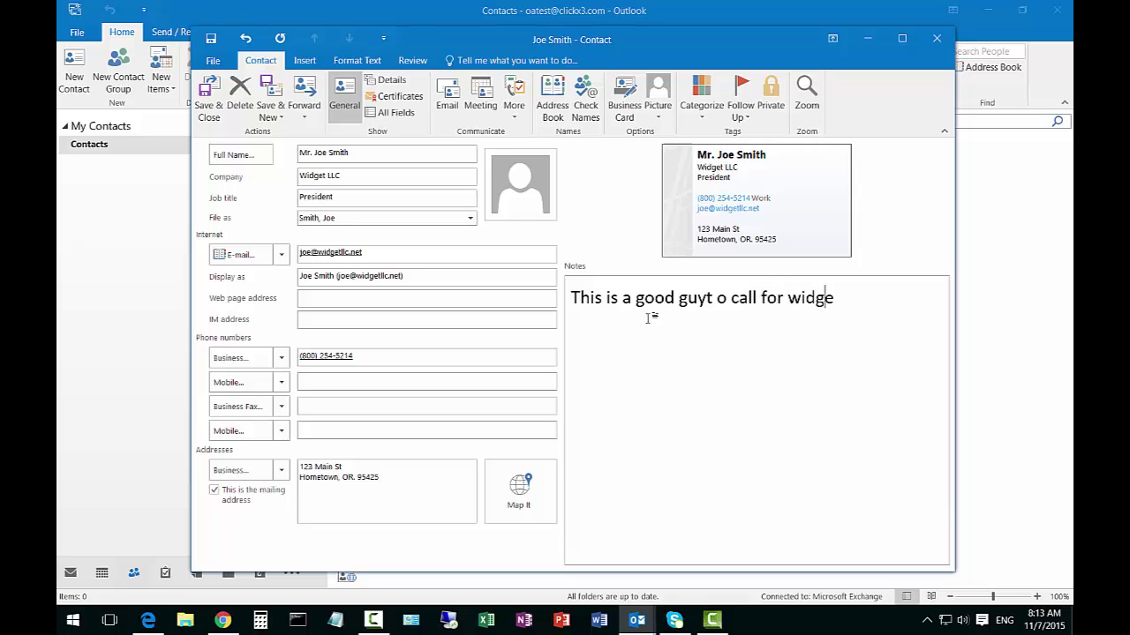
Correct 'guyt o' to 'guy to' and end the note with a period
click(707, 298)
text(00)
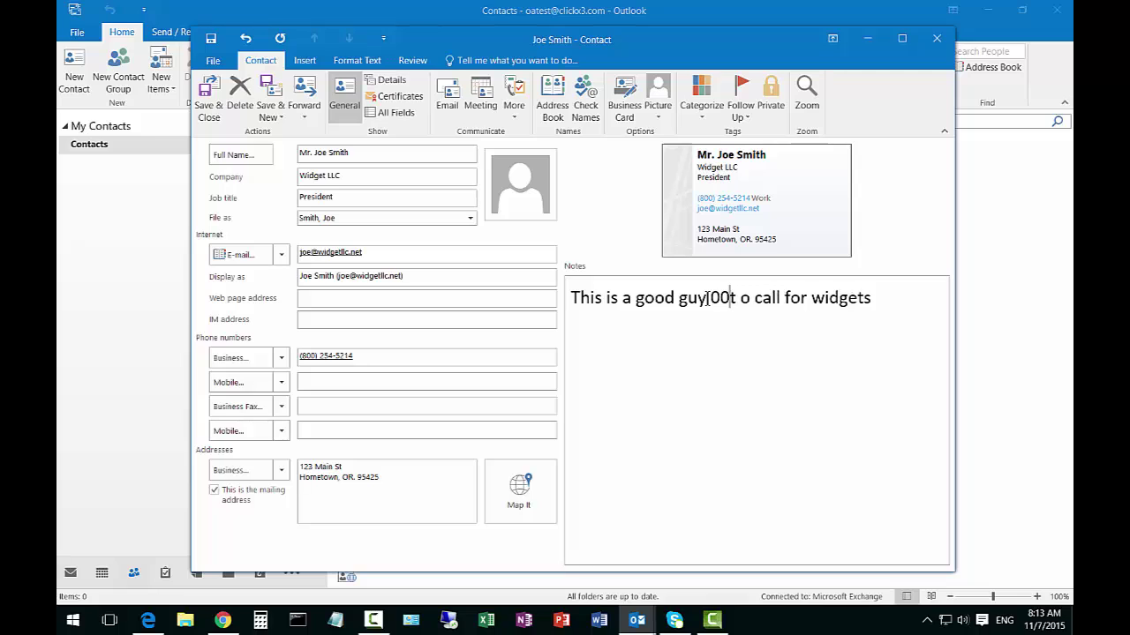
key(BackSpace)
key(BackSpace)
key(Right)
key(Delete)
key(Left)
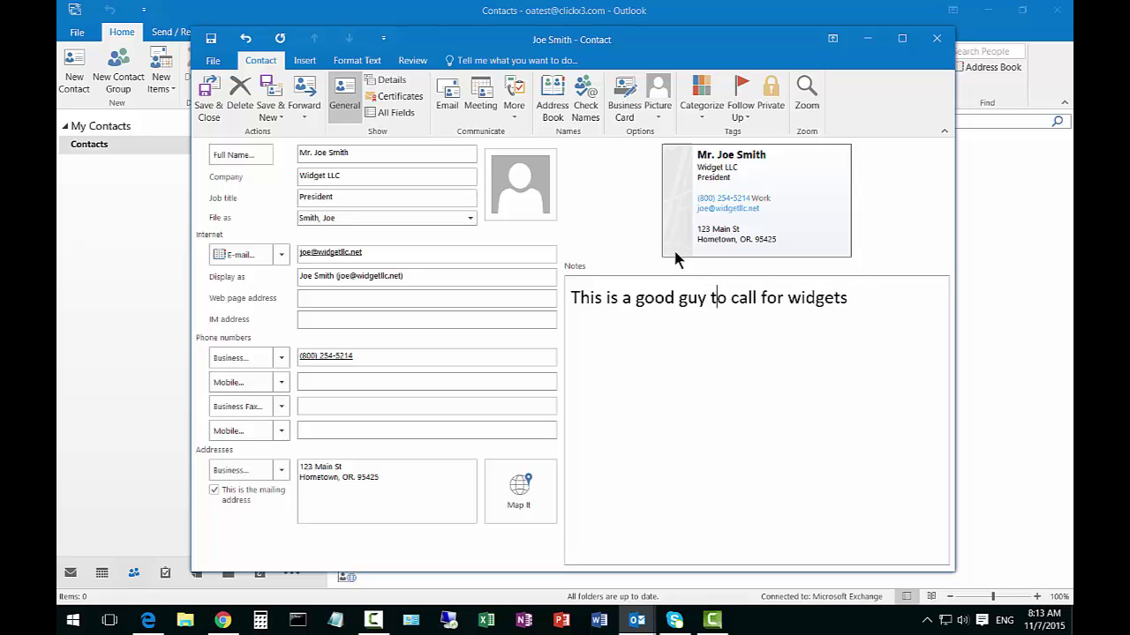
click(854, 300)
text(.)
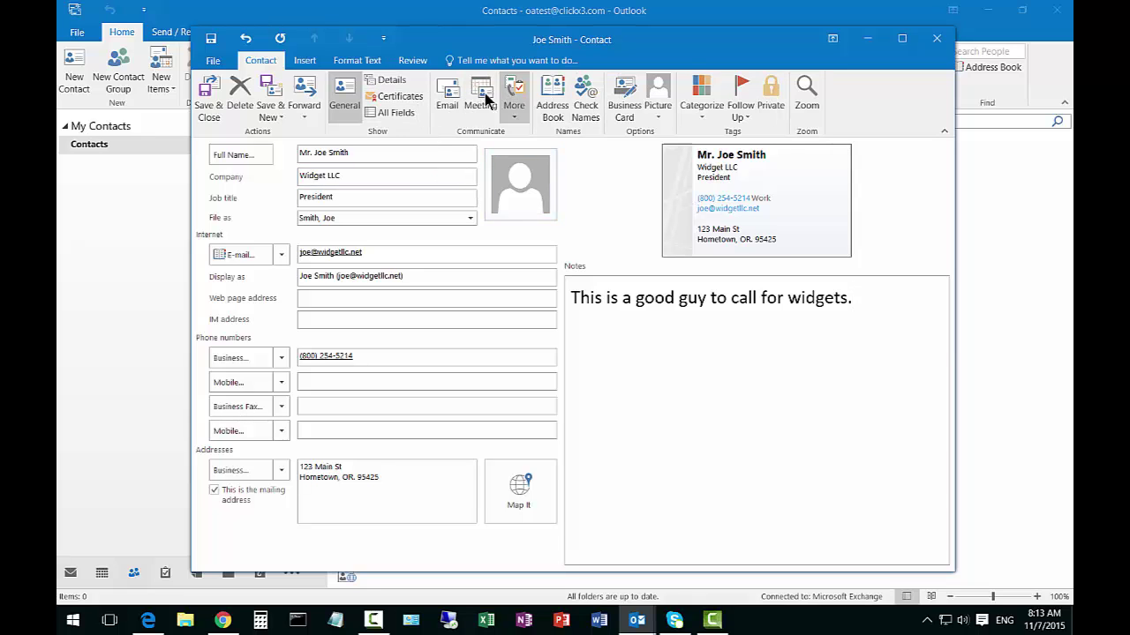
Save the contact with Ctrl+S after cancelling the Email save prompt
click(447, 99)
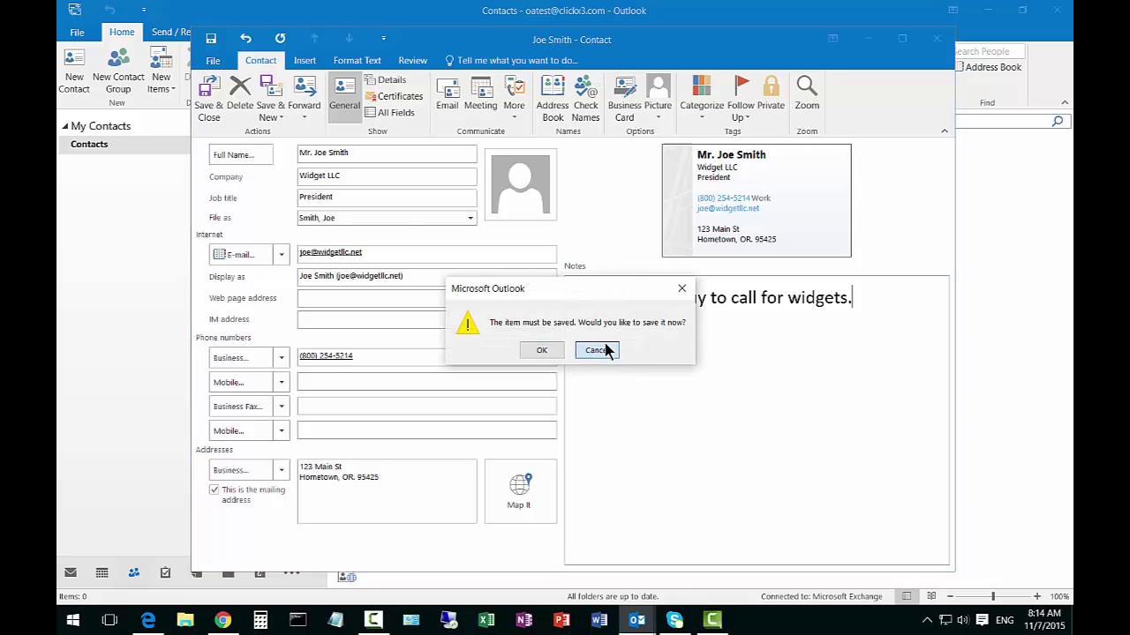
click(601, 351)
key(ctrl+s)
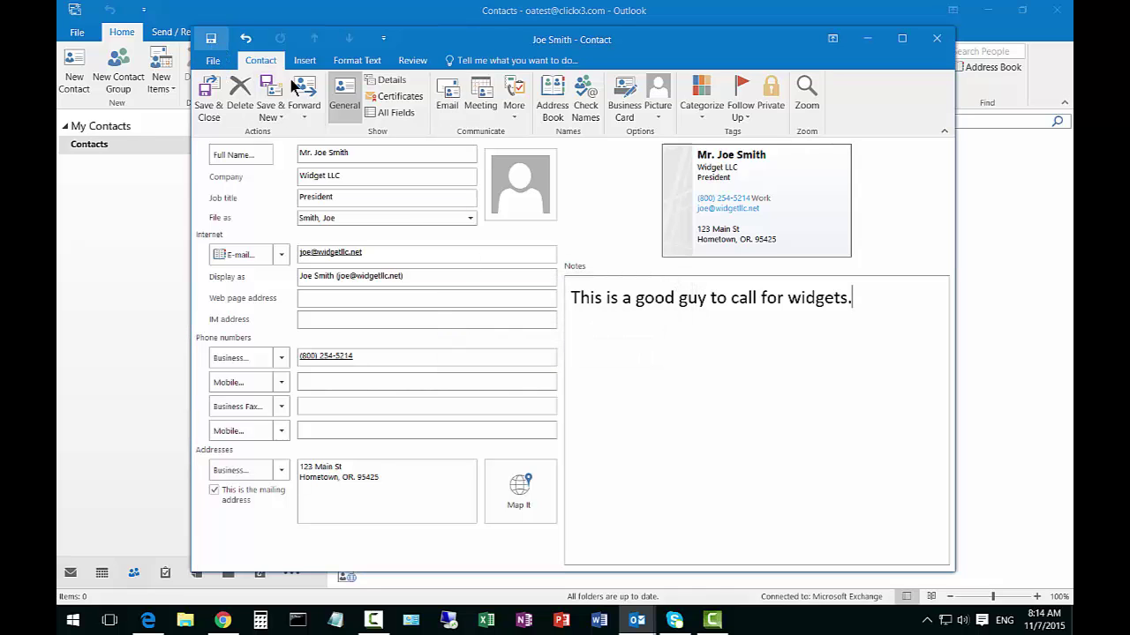
Start a test e-mail to the contact, then discard it without saving
click(455, 103)
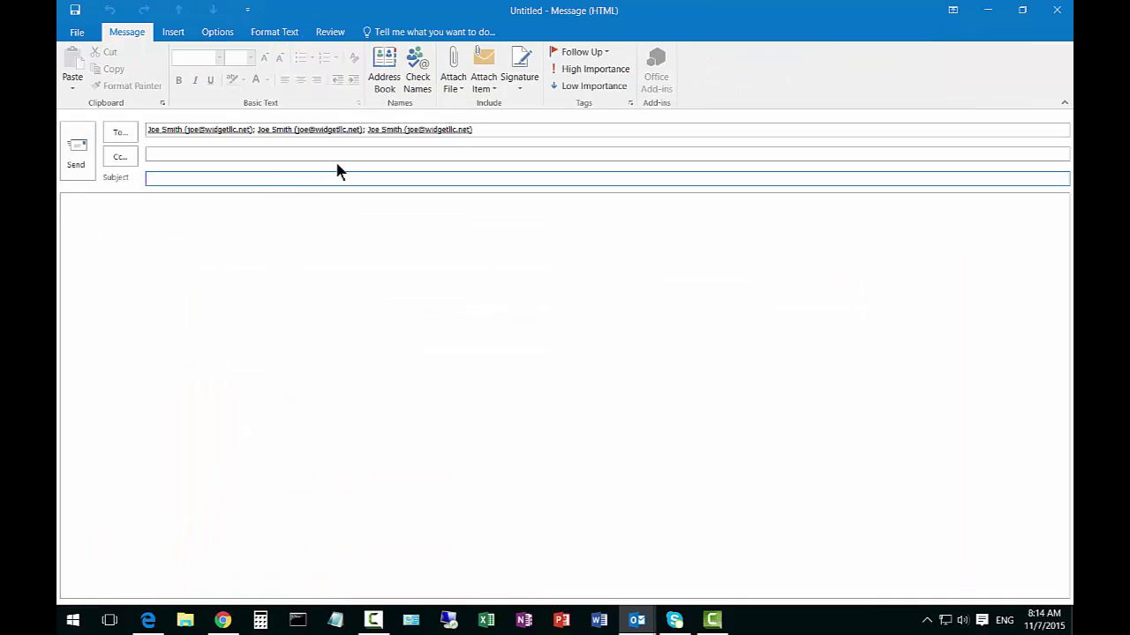
click(1056, 10)
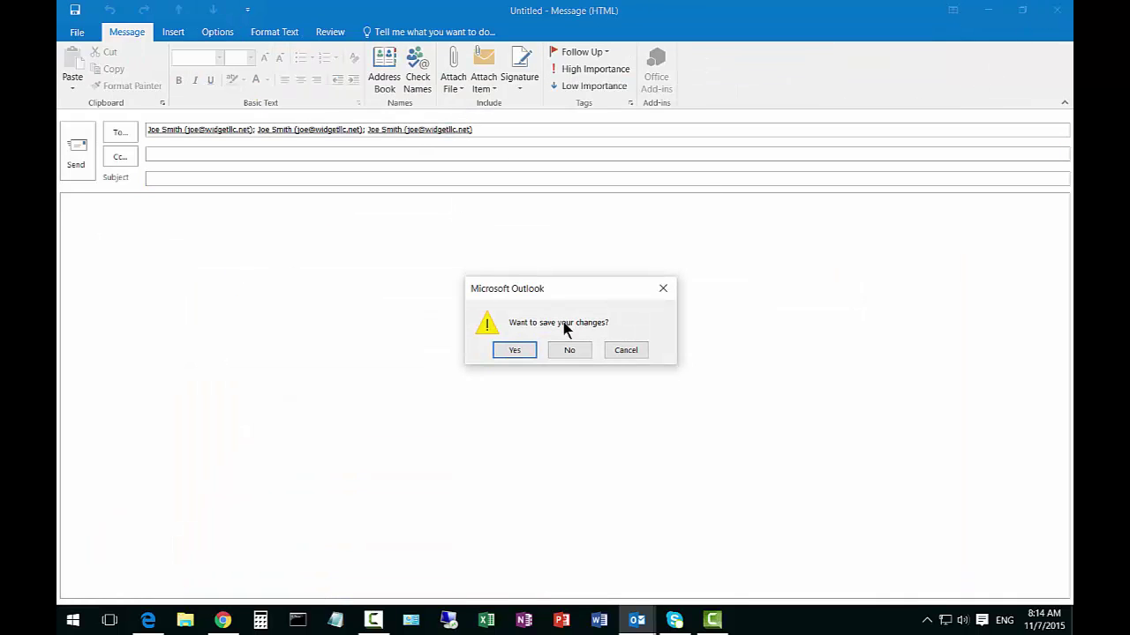
click(567, 350)
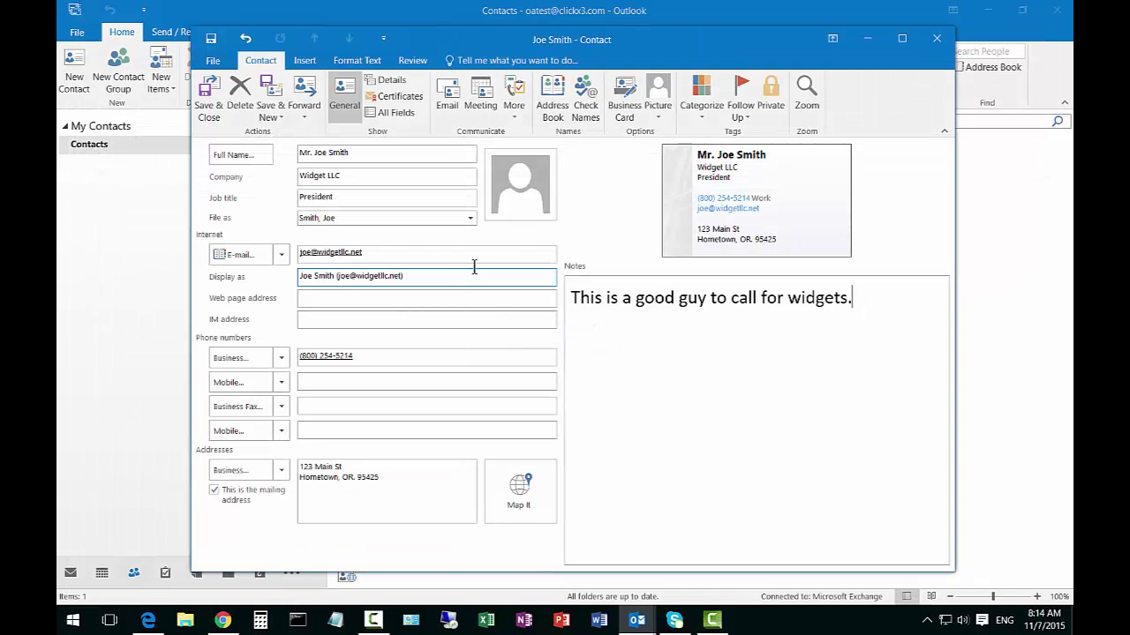
click(480, 92)
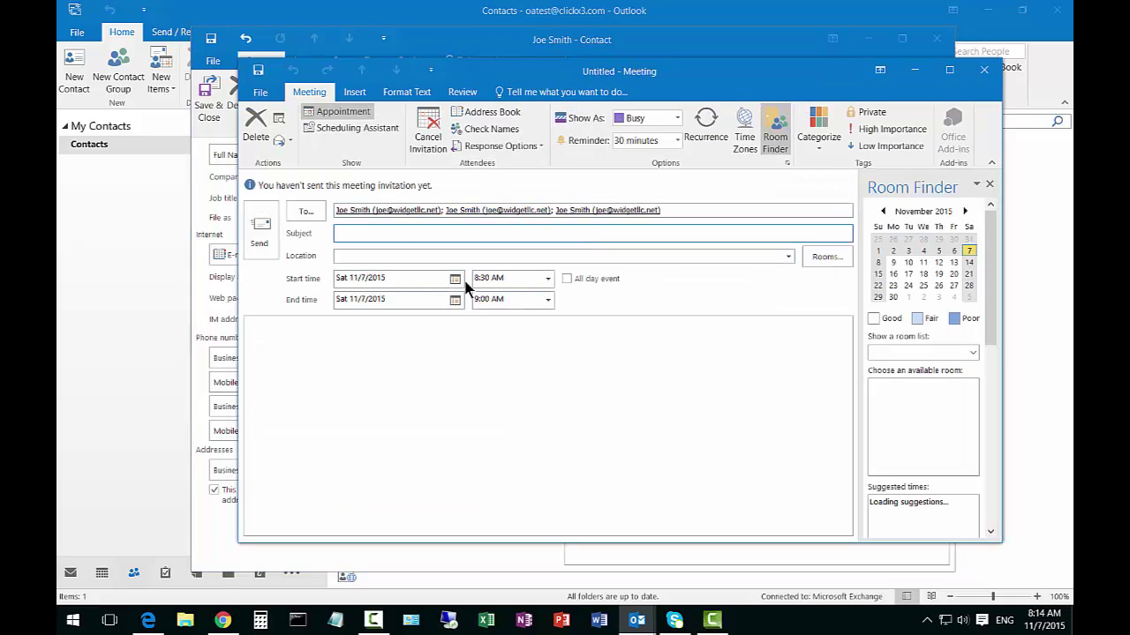
click(454, 278)
click(455, 278)
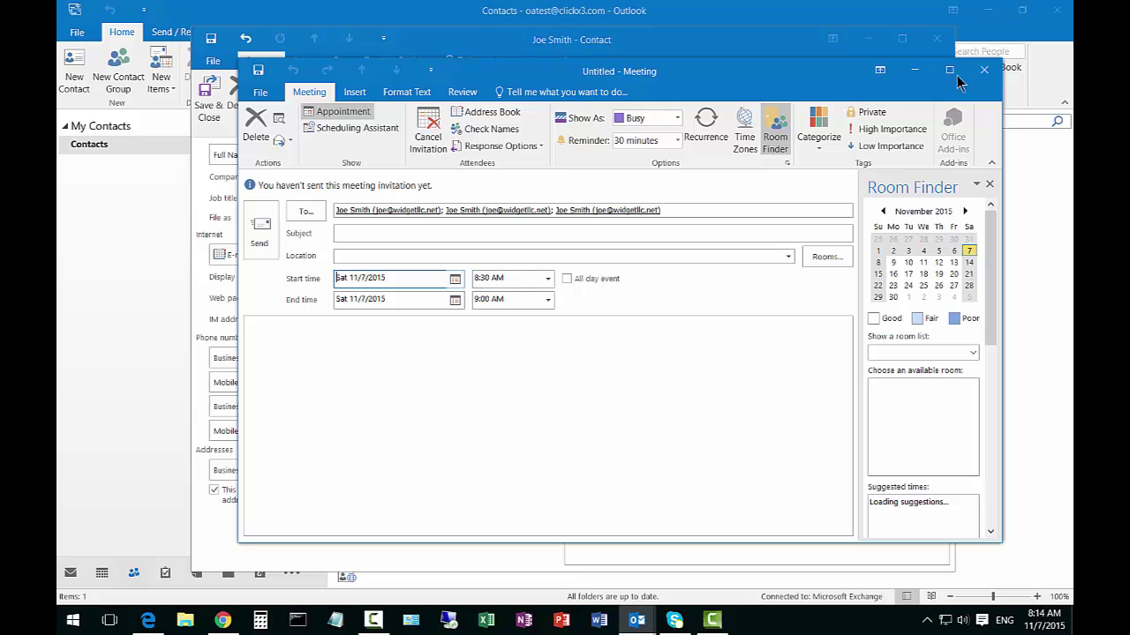
click(983, 71)
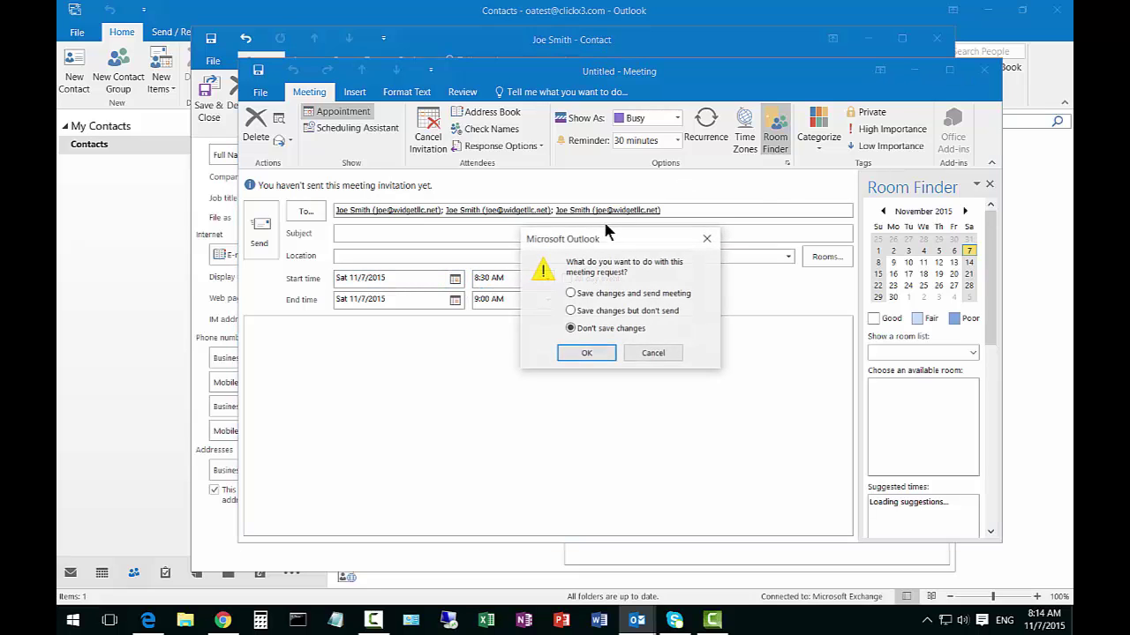
click(597, 354)
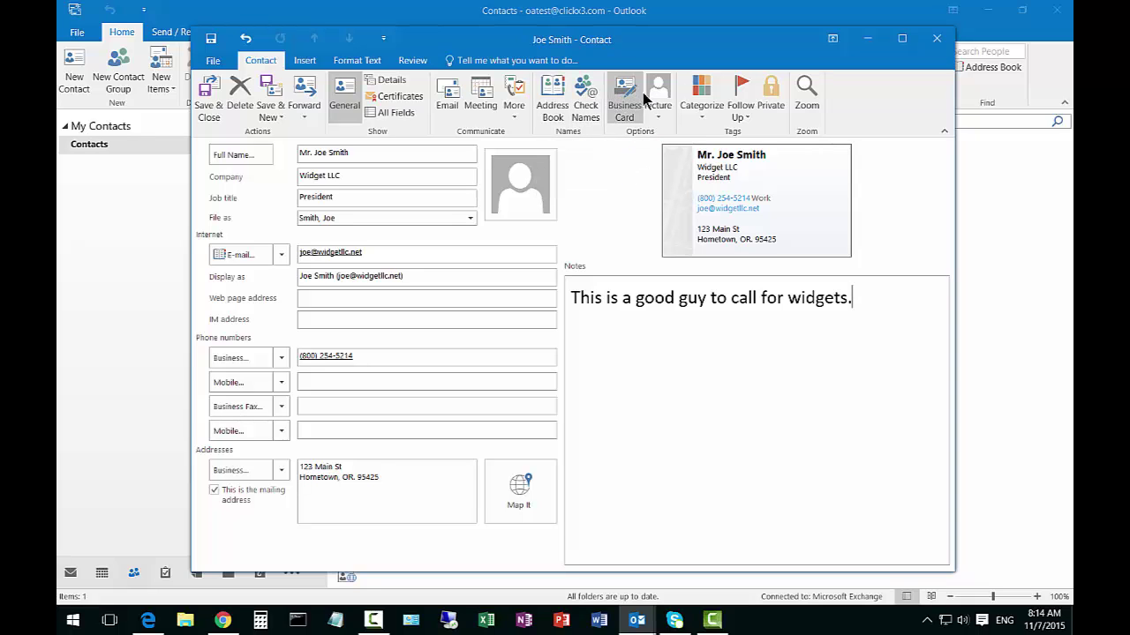
click(664, 116)
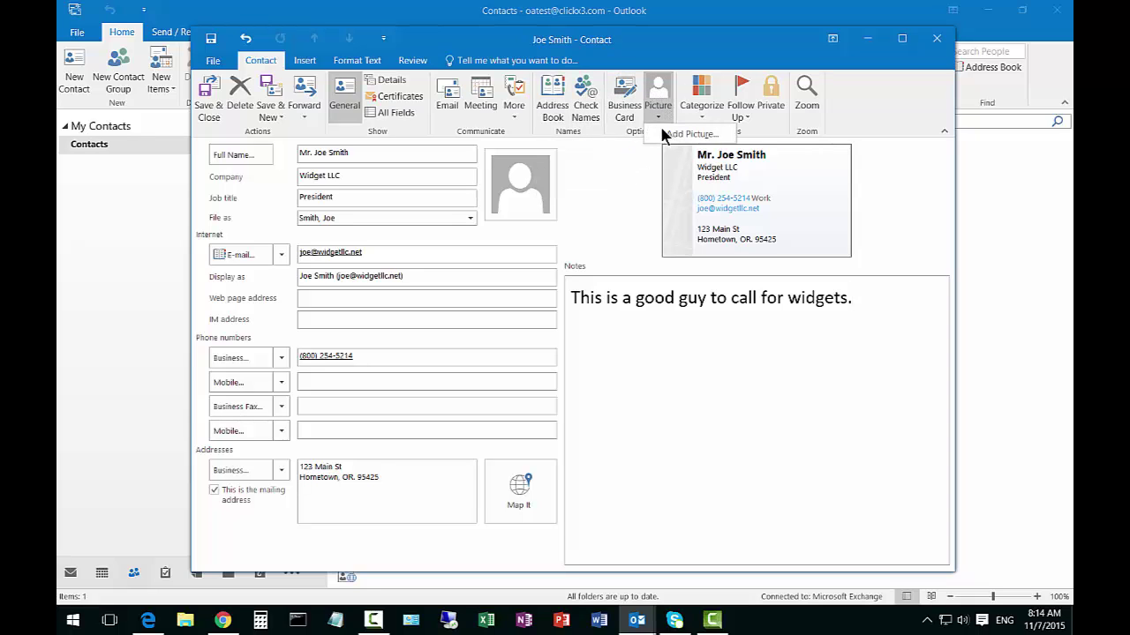
click(690, 134)
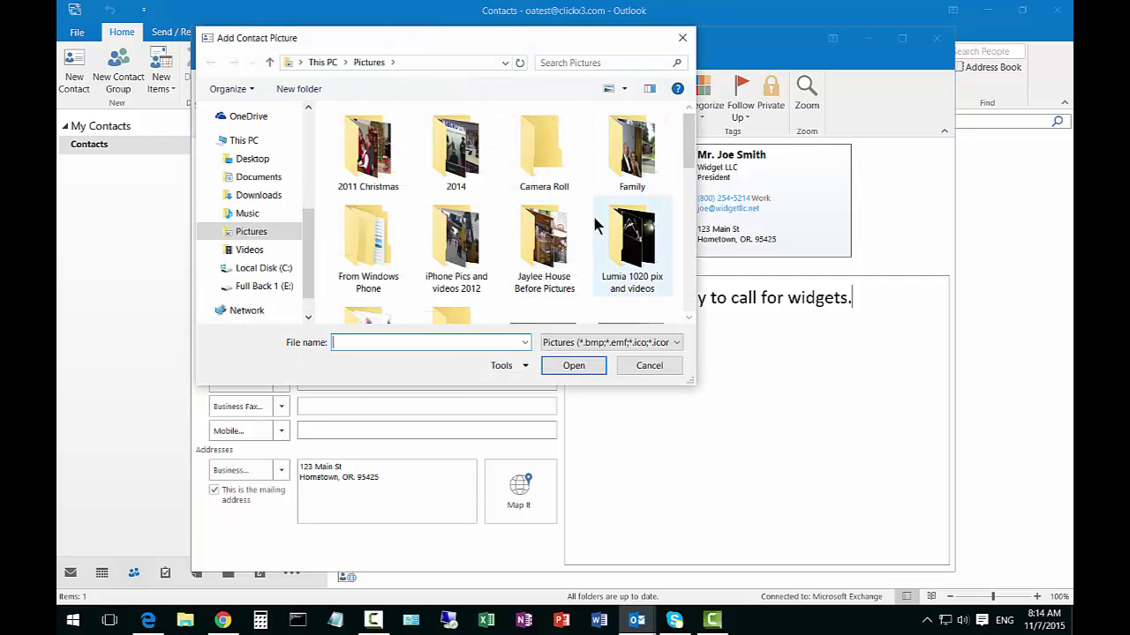
click(642, 367)
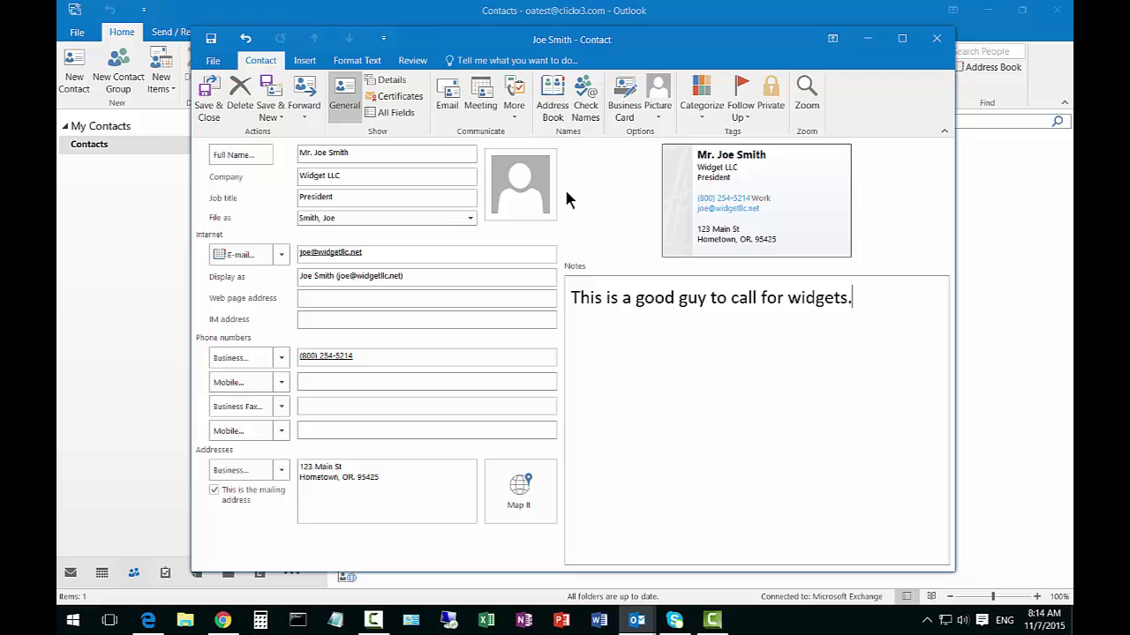
Set the Notes zoom to 200%
click(743, 113)
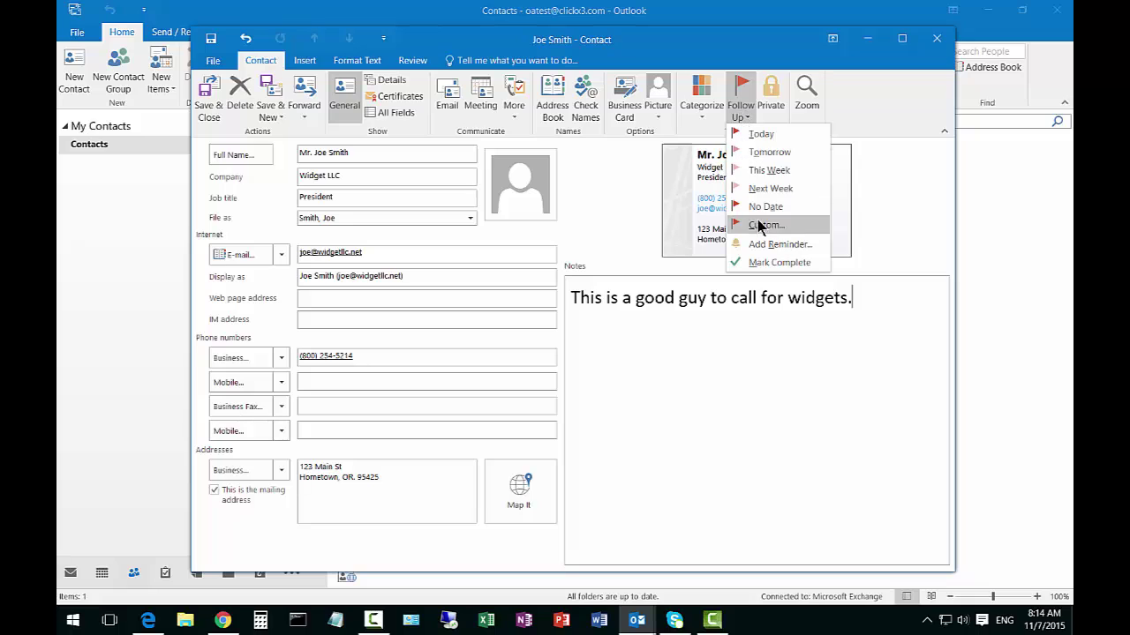
click(697, 360)
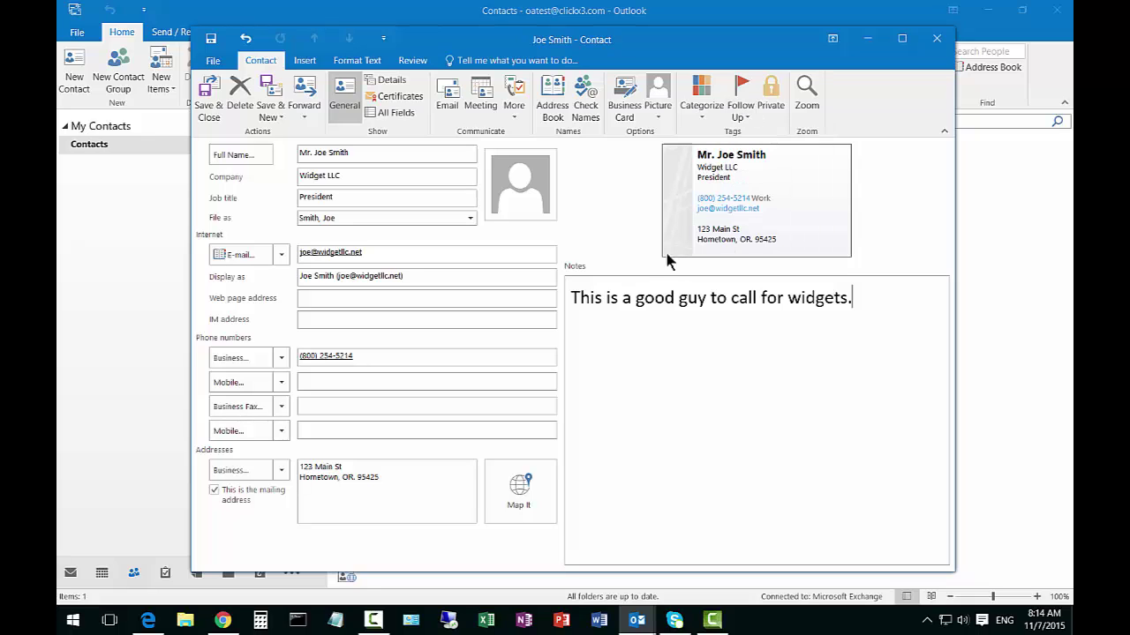
click(806, 95)
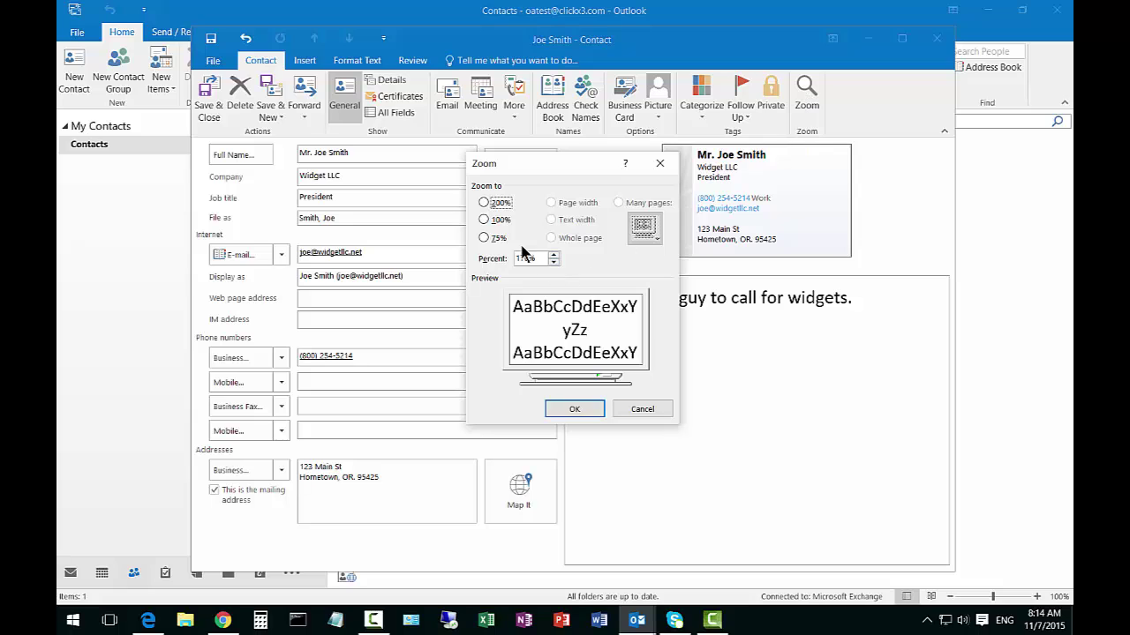
click(485, 203)
click(574, 406)
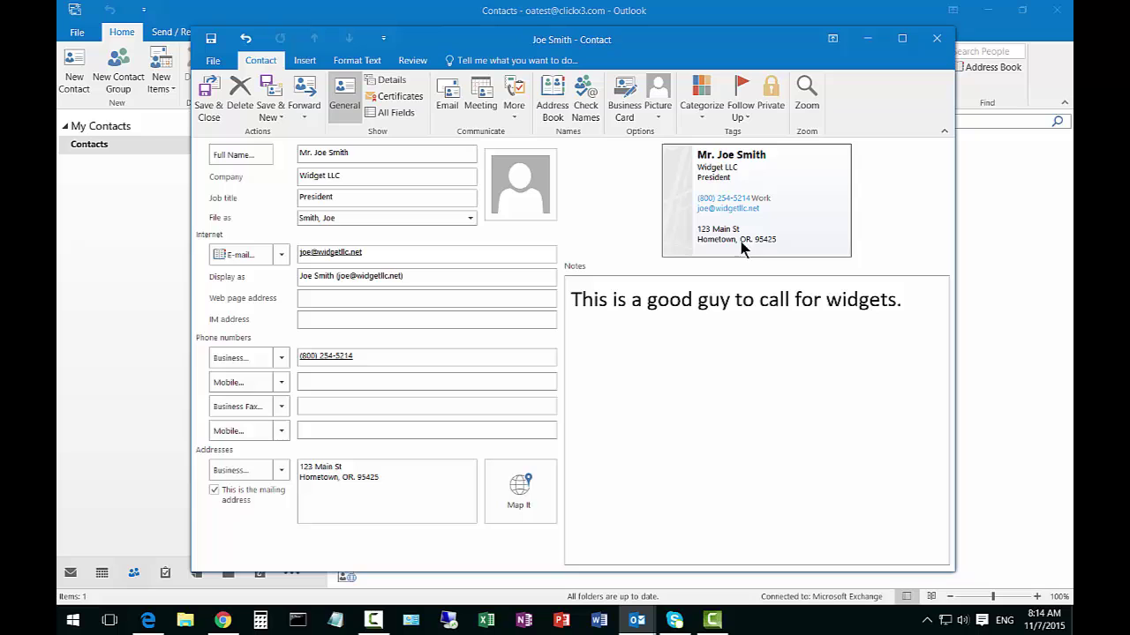
Attach Class Notes for Week 7.doc to the notes from the Attach File recent items
click(305, 60)
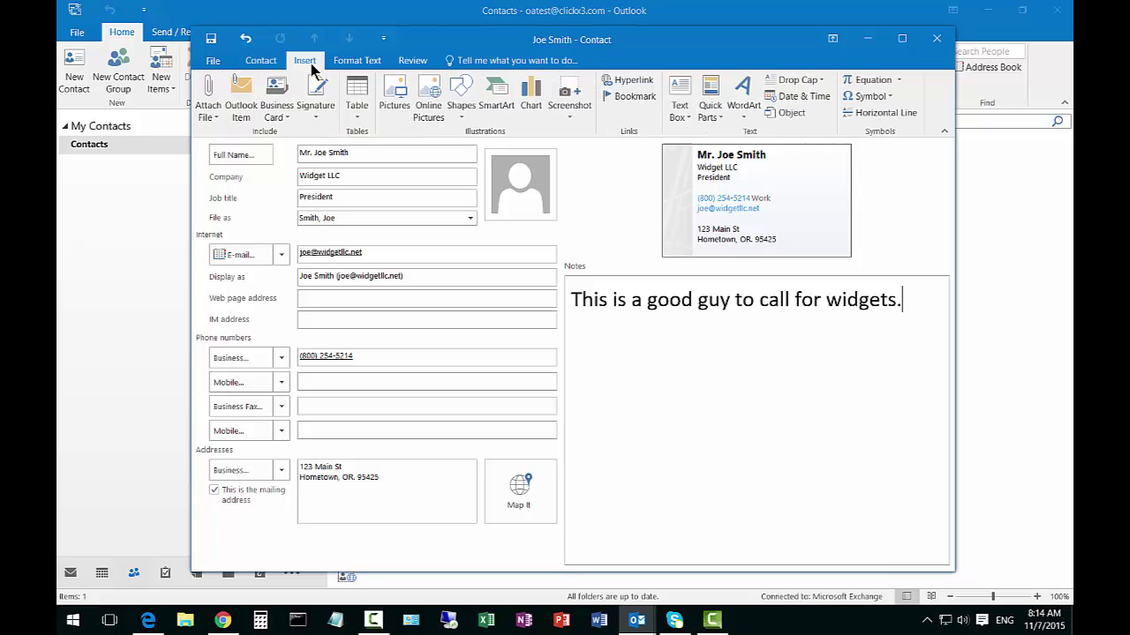
click(210, 102)
click(210, 101)
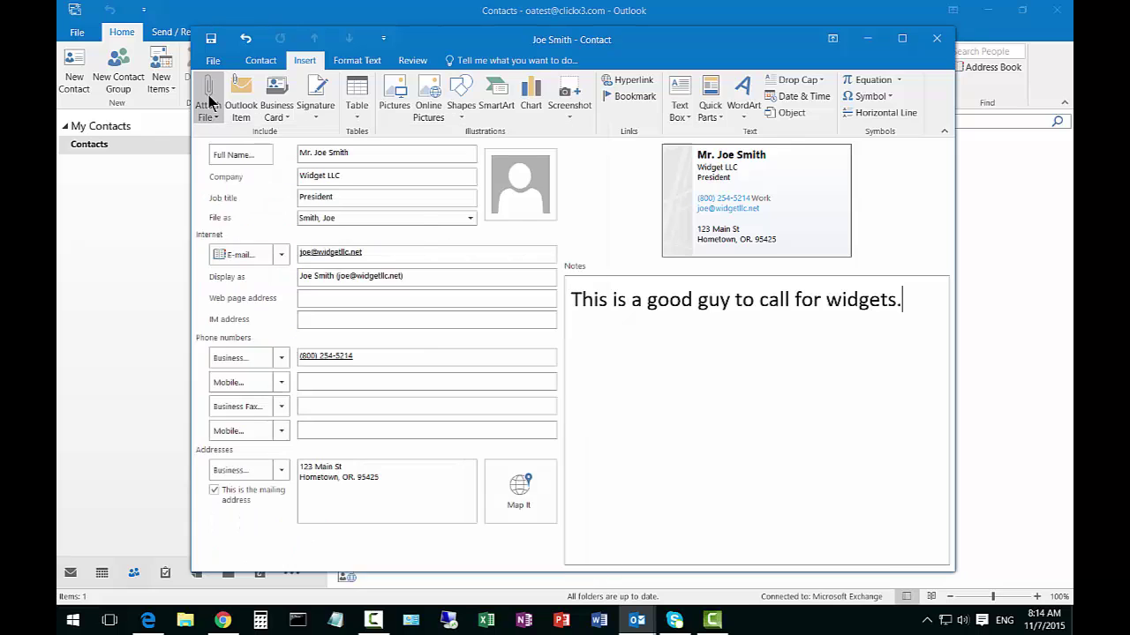
click(210, 102)
click(210, 101)
click(210, 101)
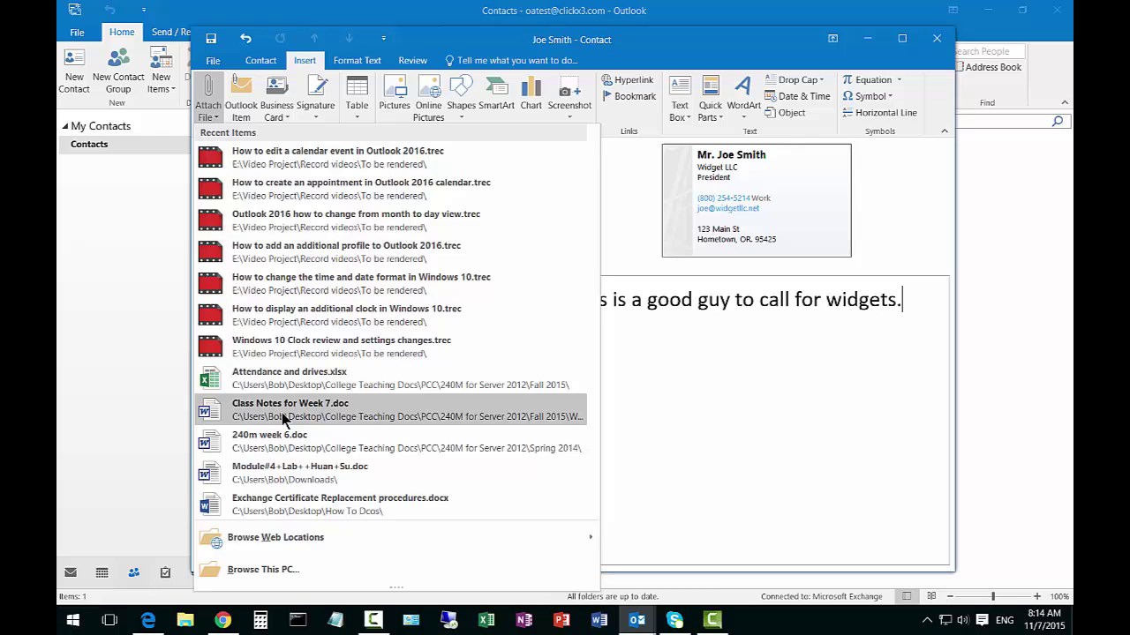
click(280, 412)
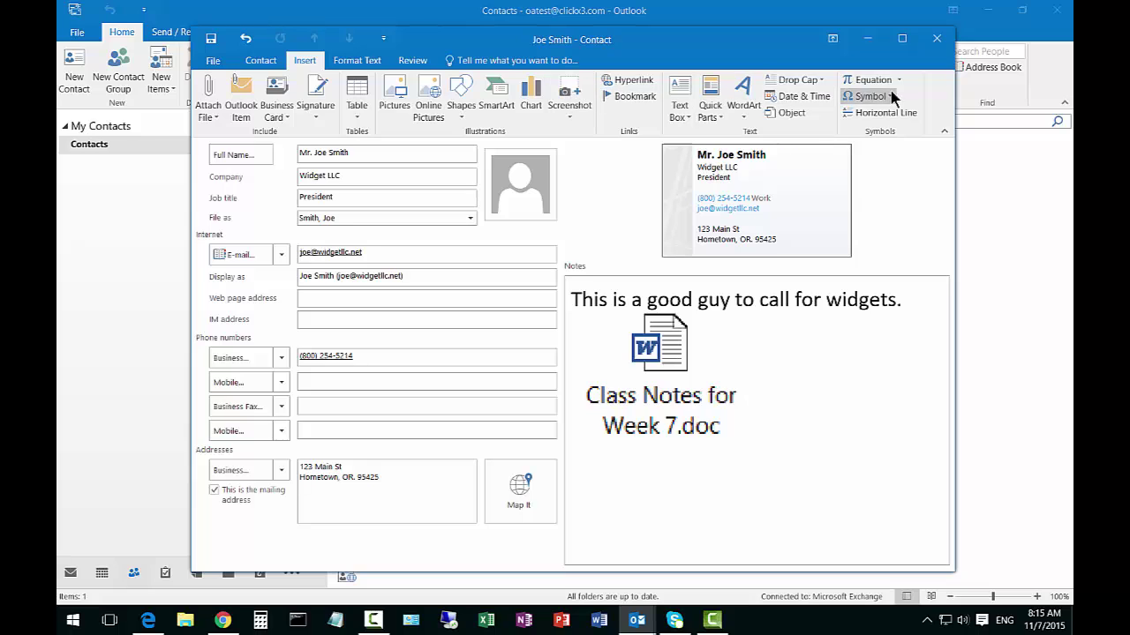
Set the notes sentence to font size 20, then close the contact via File > Close
click(375, 61)
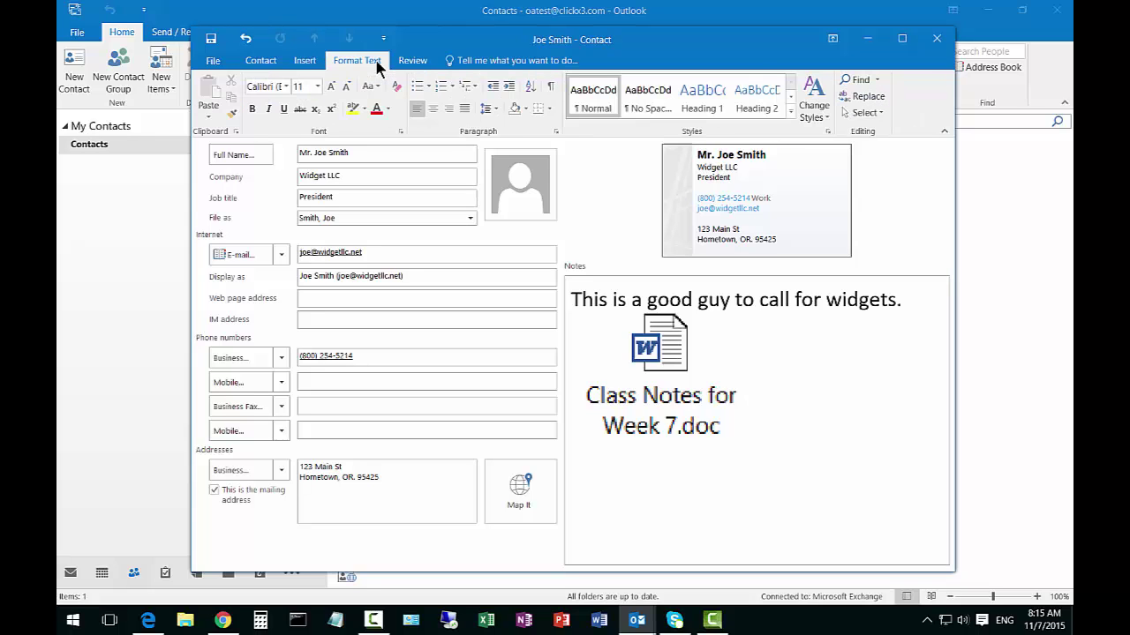
drag(900, 300, 571, 300)
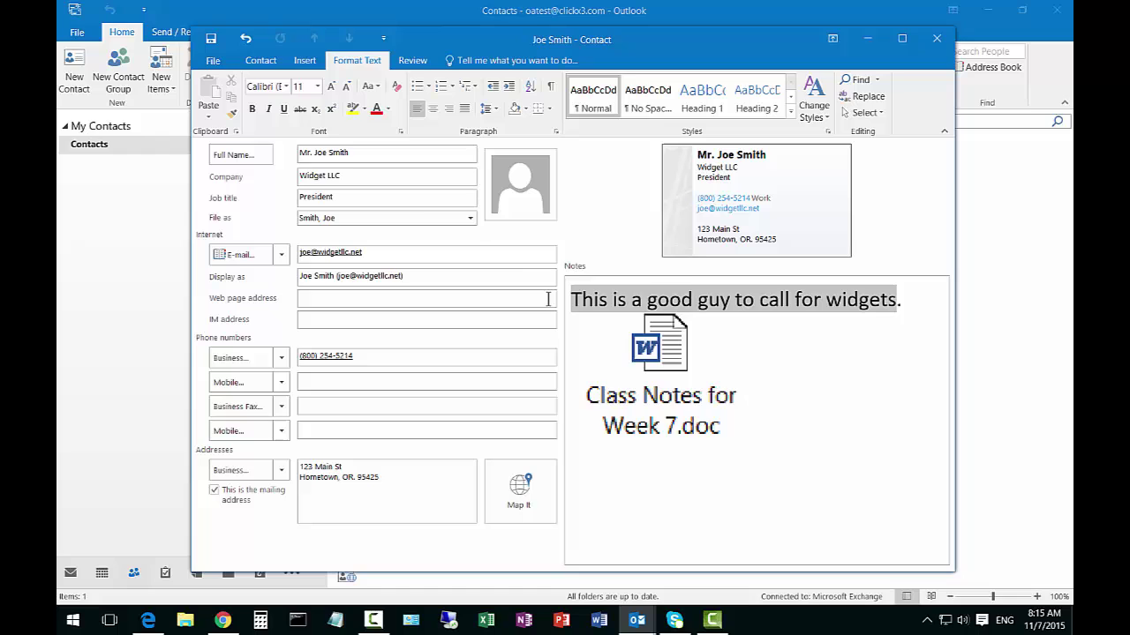
click(317, 87)
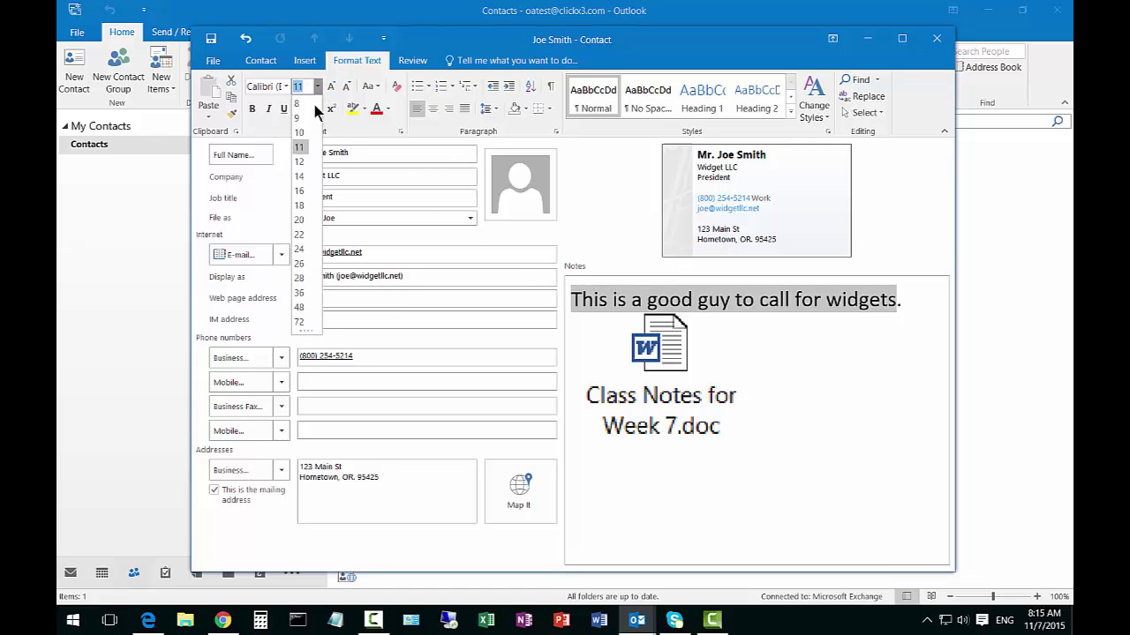
click(299, 219)
click(841, 376)
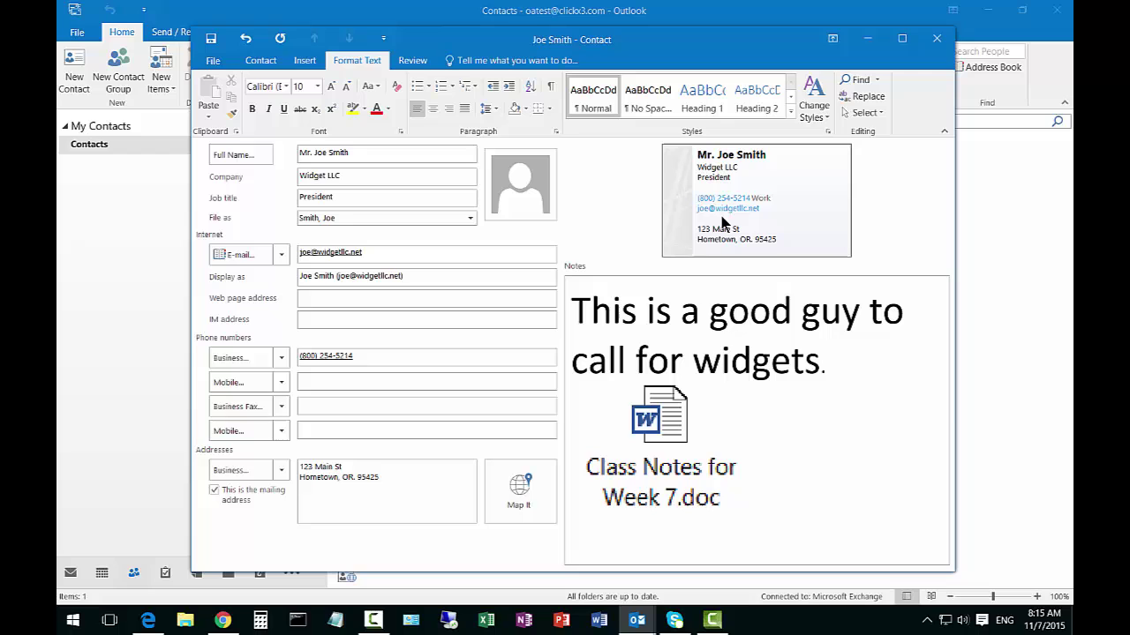
click(214, 60)
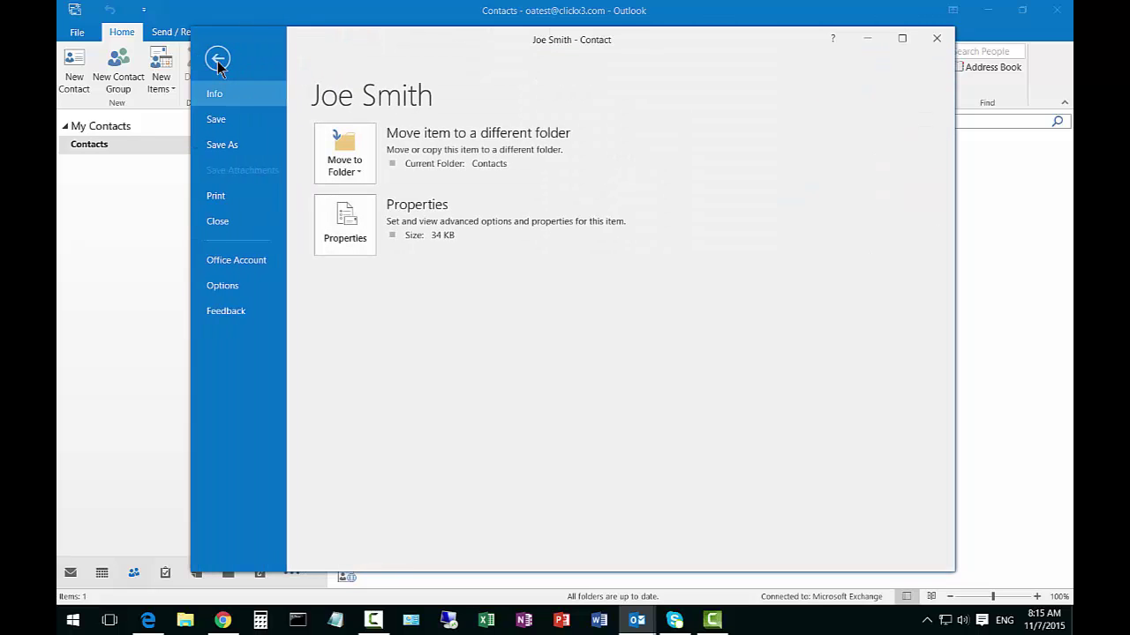
click(226, 220)
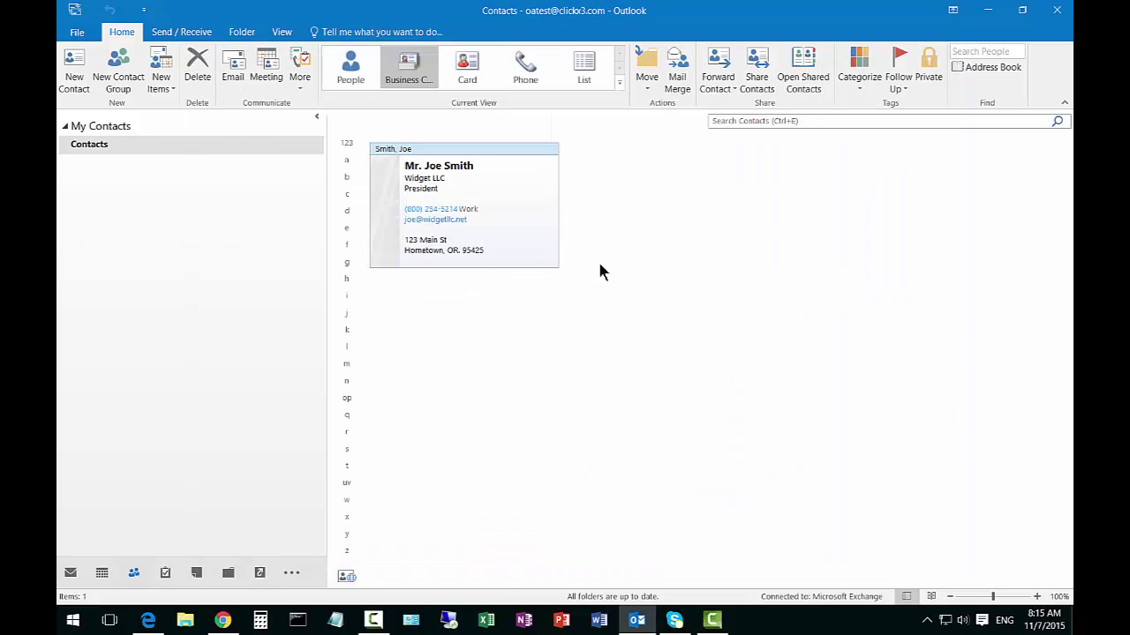